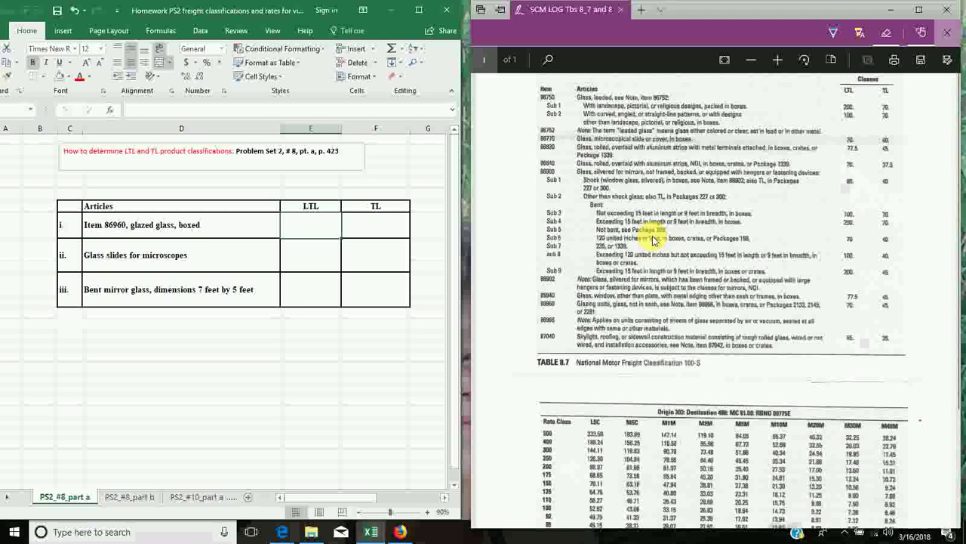
Circle the LTL and TL classes for item 86960, glazing units, in Table 8.7 with the pen.
scroll(679, 239, down, 1)
scroll(713, 240, up, 1)
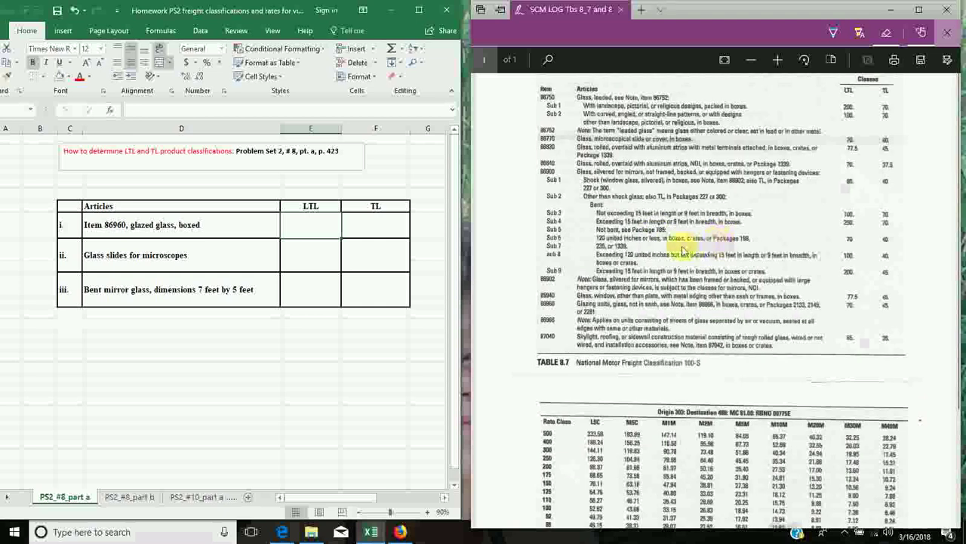
scroll(689, 257, down, 2)
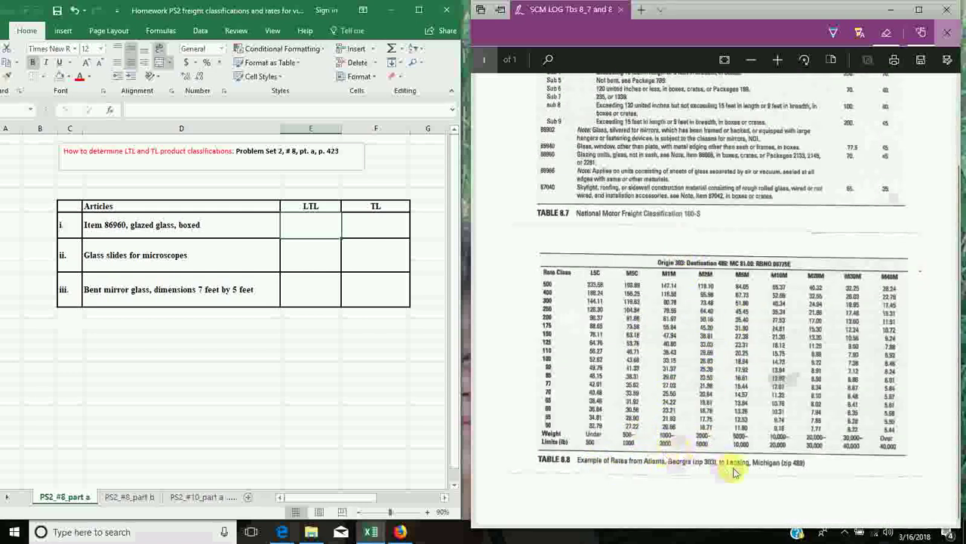
scroll(702, 356, up, 1)
scroll(702, 370, down, 1)
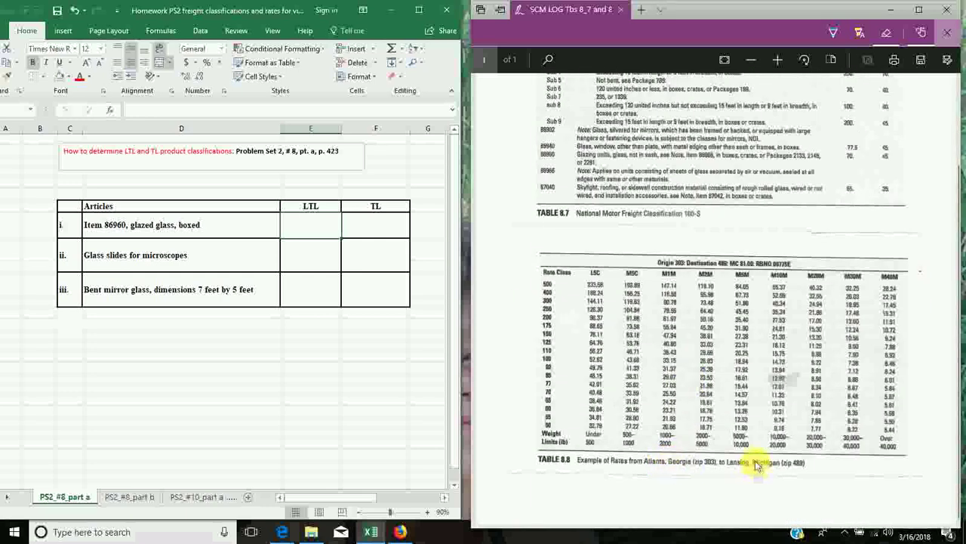
scroll(722, 362, up, 3)
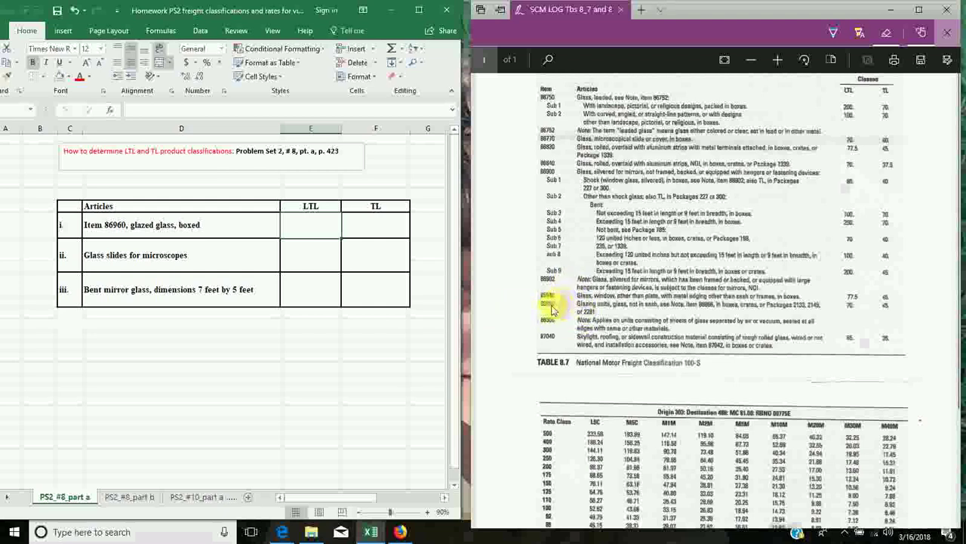
click(838, 32)
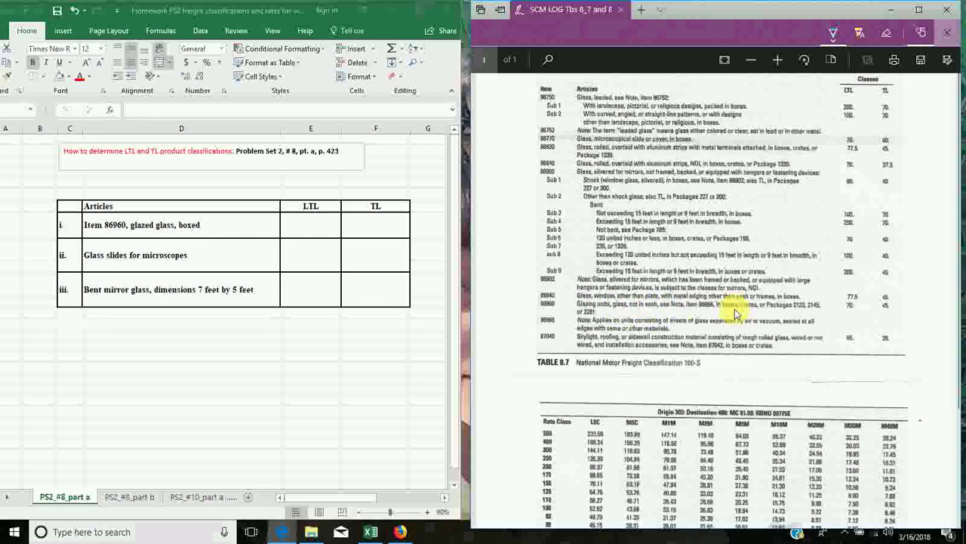
mouse_move(902, 317)
mouse_down()
mouse_move(819, 310)
mouse_move(861, 288)
mouse_move(912, 309)
mouse_up()
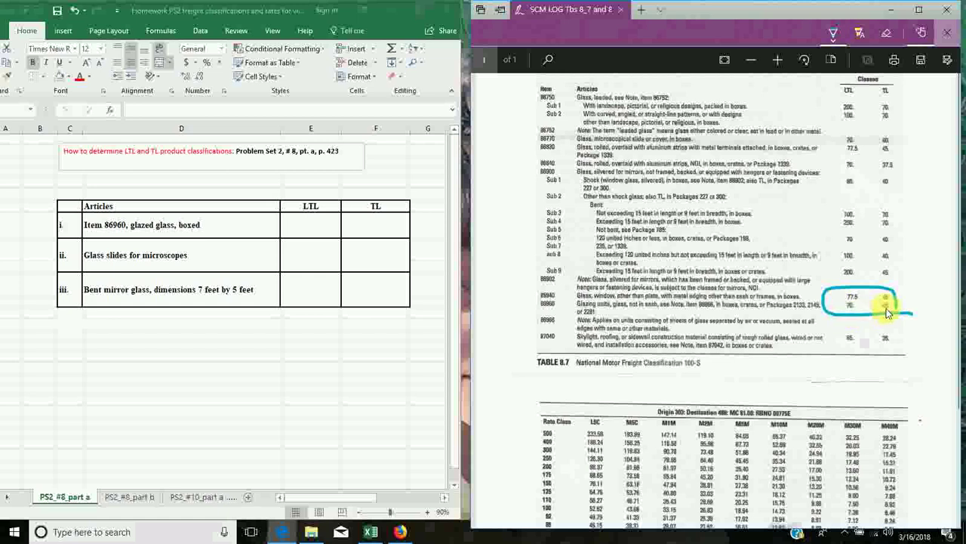
Enter LTL class 70 and TL class 45 for row i, Item 86960, glazed glass, boxed.
click(308, 226)
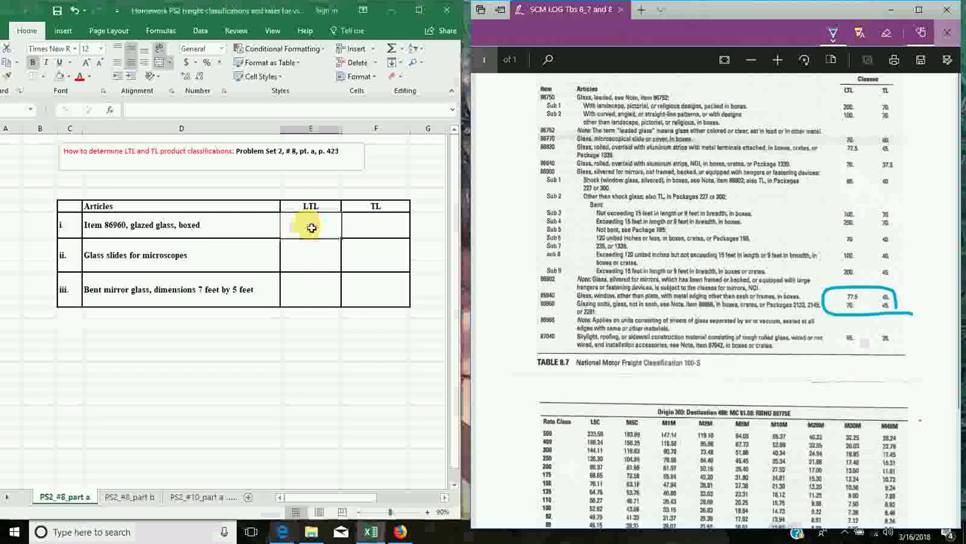
text(70)
key(Tab)
text(45)
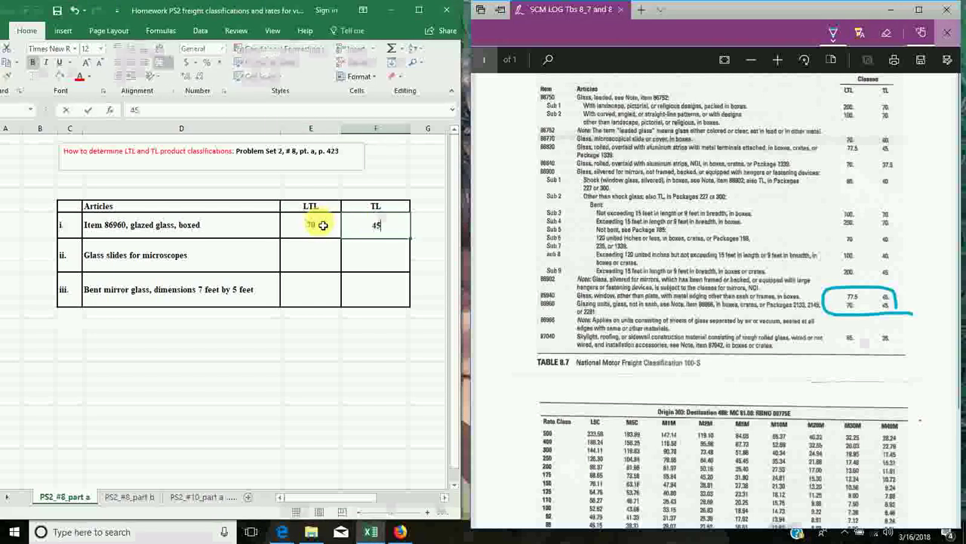
click(314, 270)
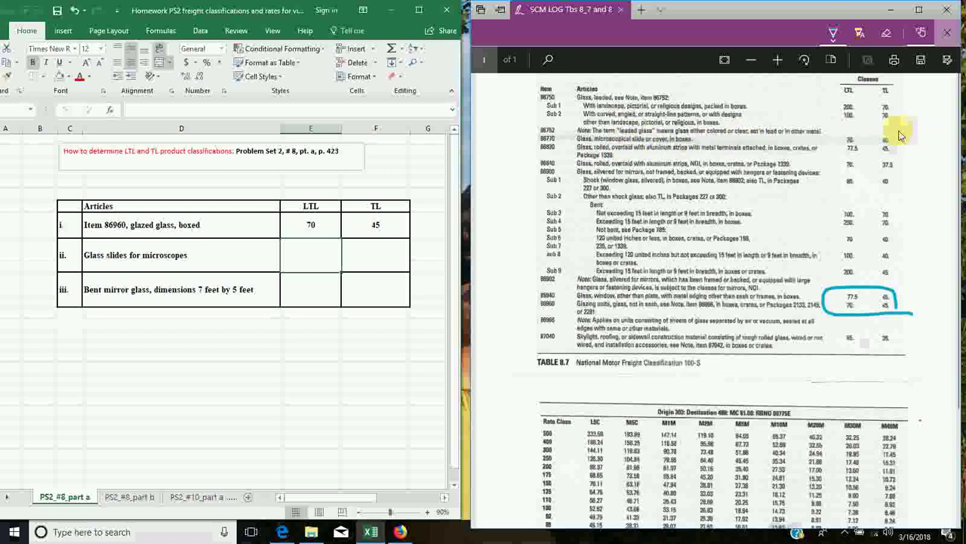
Circle the LTL and TL classes for item 86770, glass microscopical slide, in Table 8.7 with the same pen.
click(834, 32)
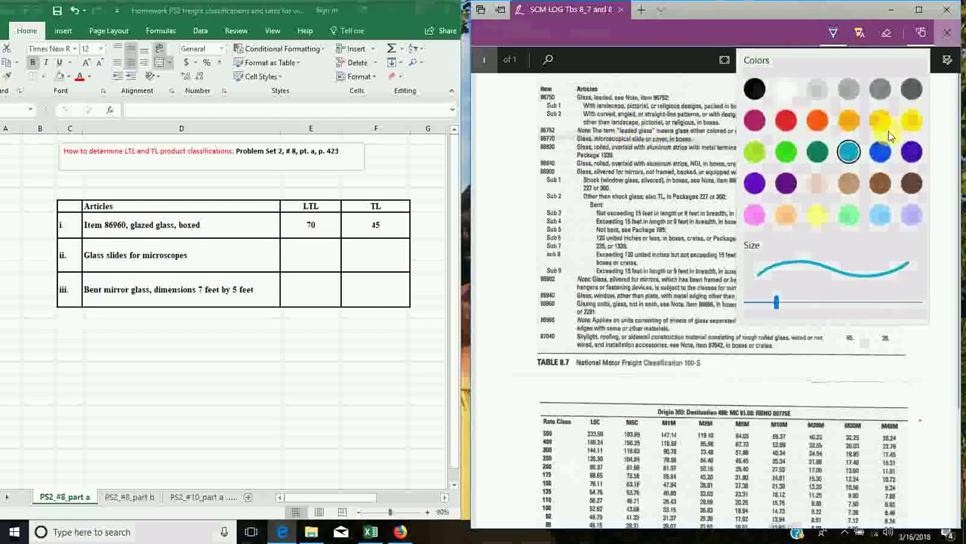
click(941, 332)
mouse_move(896, 131)
mouse_down()
mouse_move(794, 132)
mouse_move(911, 142)
mouse_up()
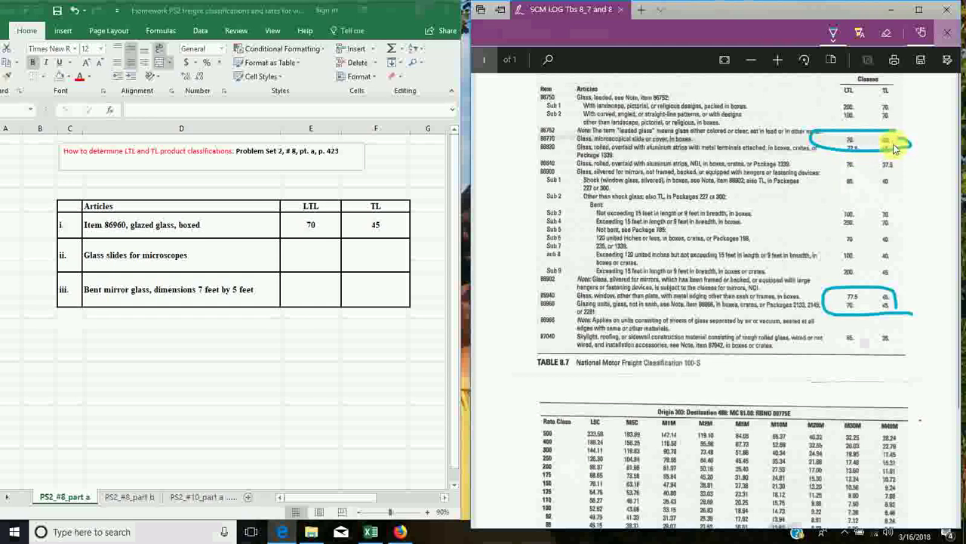
Enter LTL class 70 and TL class 40 for row ii, glass slides for microscopes.
click(319, 257)
text(70)
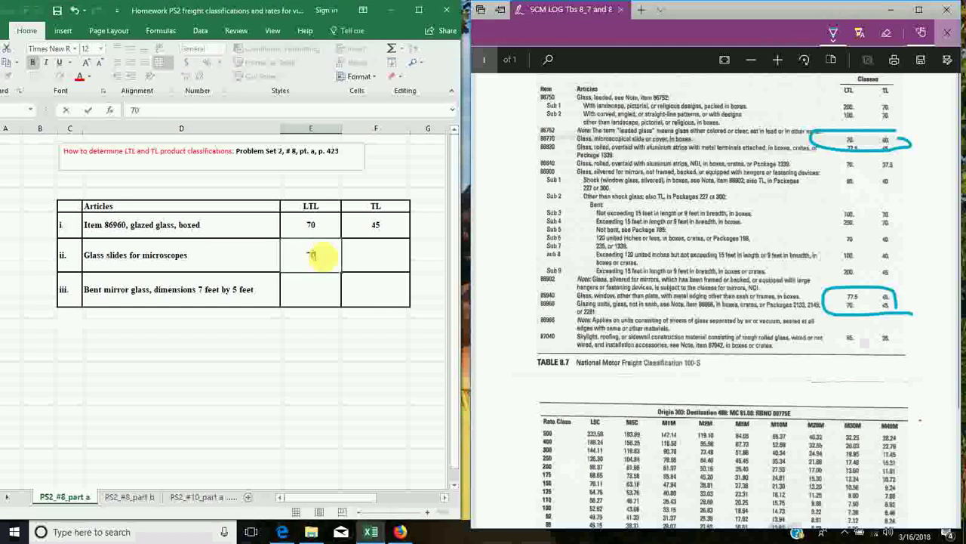
key(Tab)
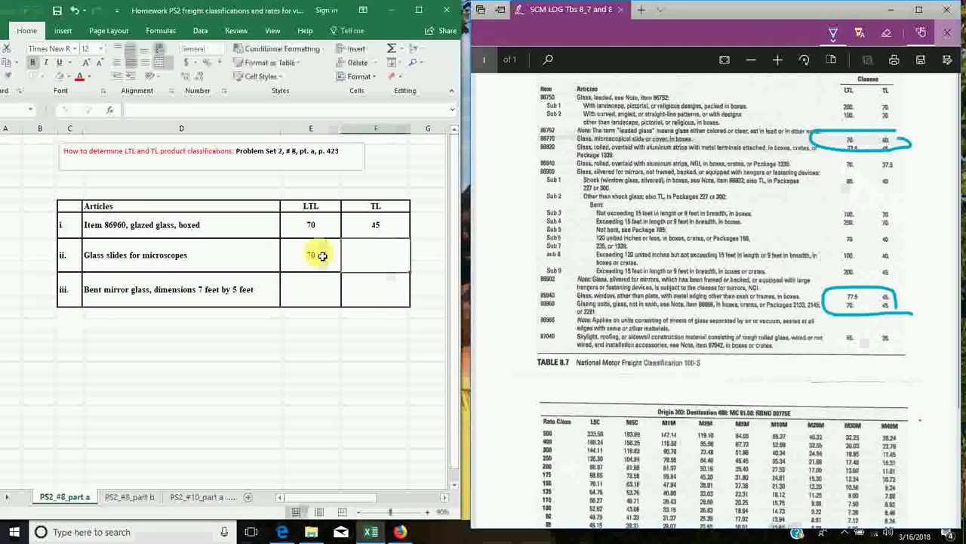
text(40)
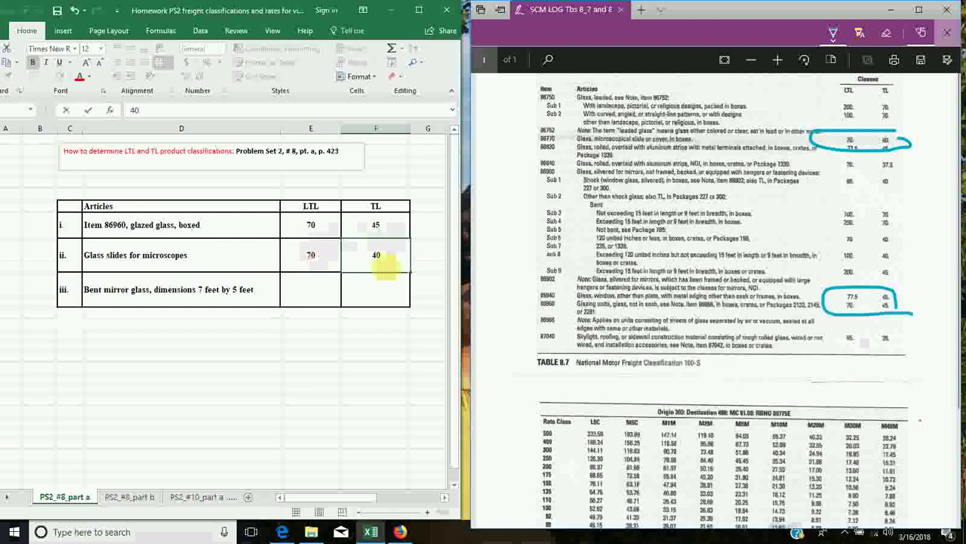
click(370, 336)
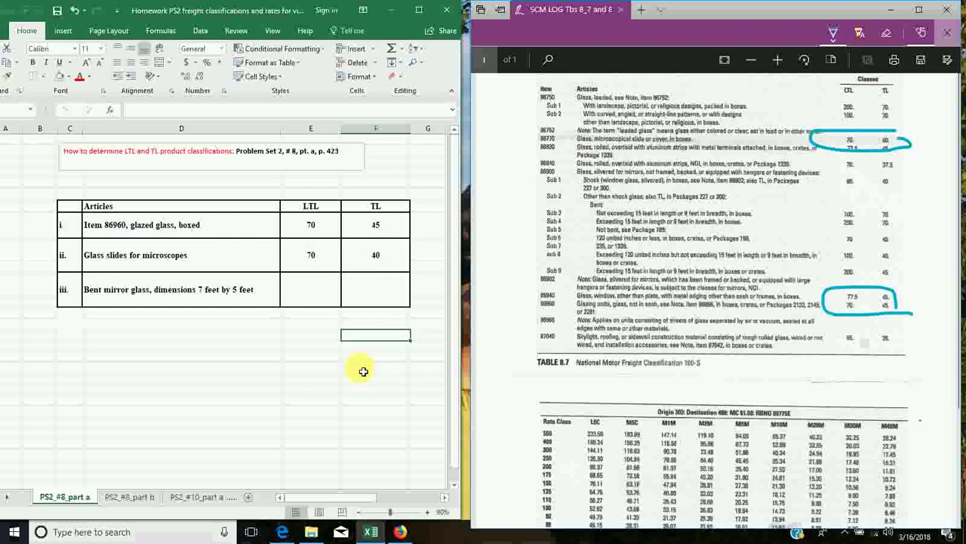
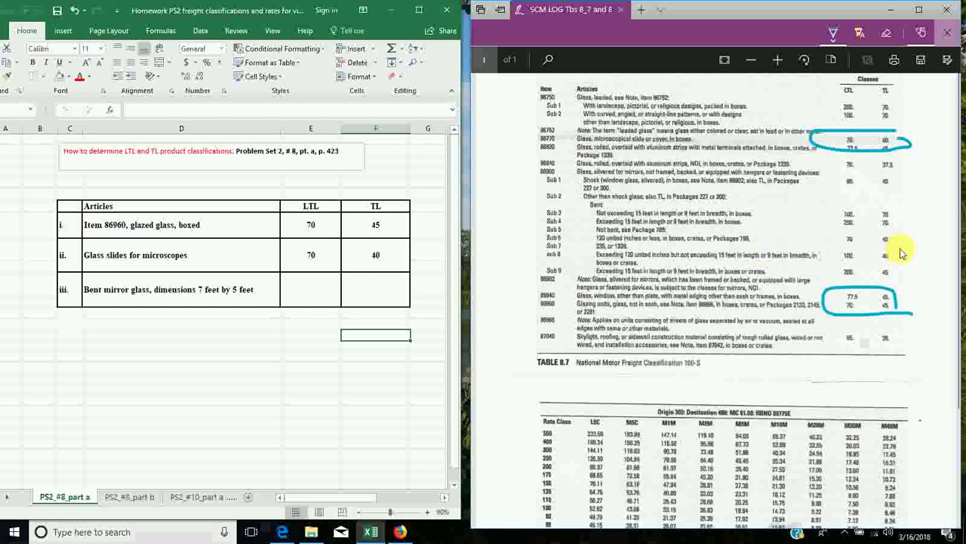
Circle the Sub 8 classes in Table 8.7 and enter LTL class 100 and TL class 40 for row iii, bent mirror glass.
mouse_move(897, 249)
mouse_down()
mouse_move(829, 259)
mouse_move(900, 249)
mouse_up()
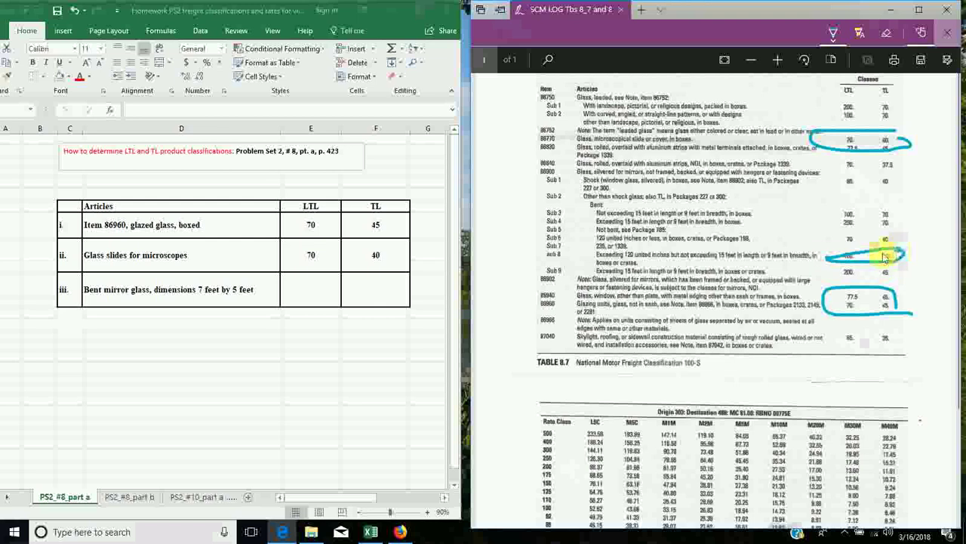
click(320, 293)
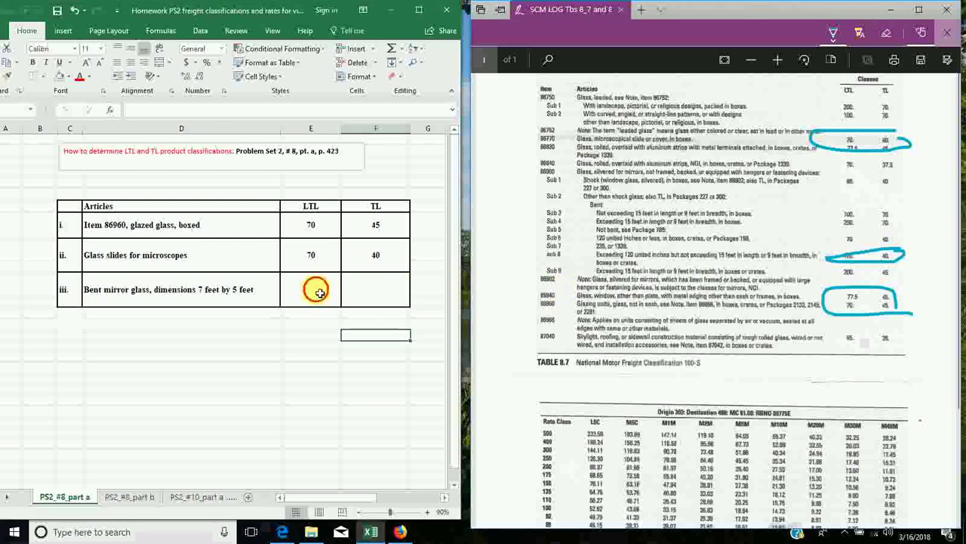
click(320, 293)
text(10)
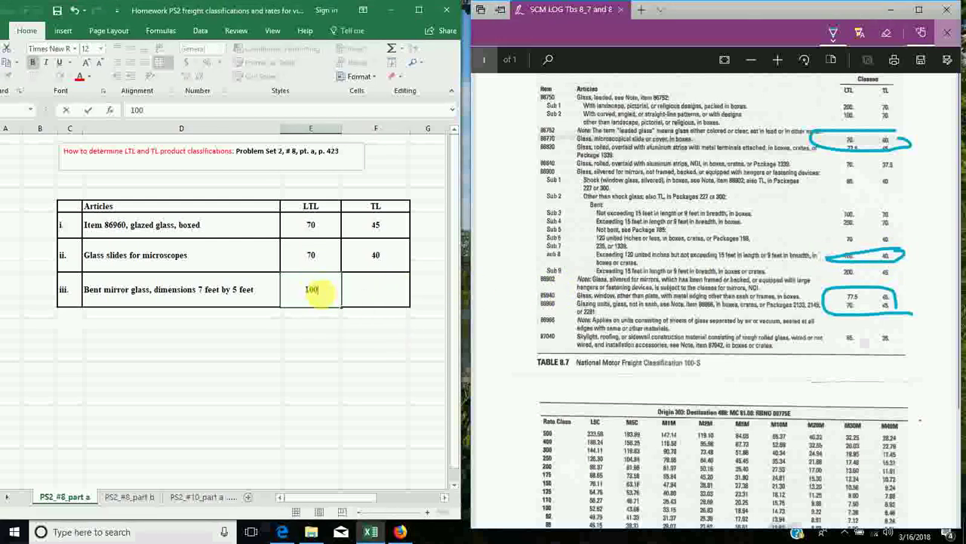
text(0)
key(Tab)
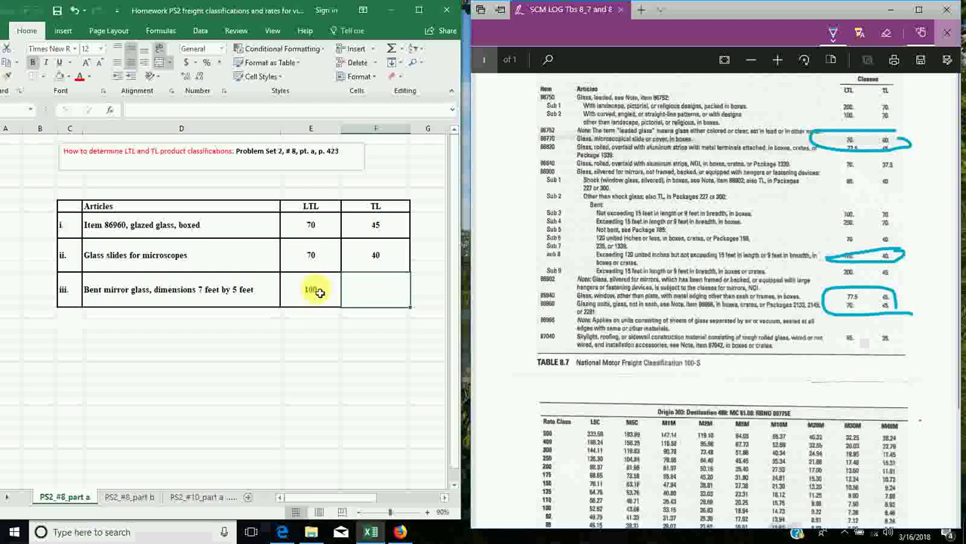
text(40)
click(373, 367)
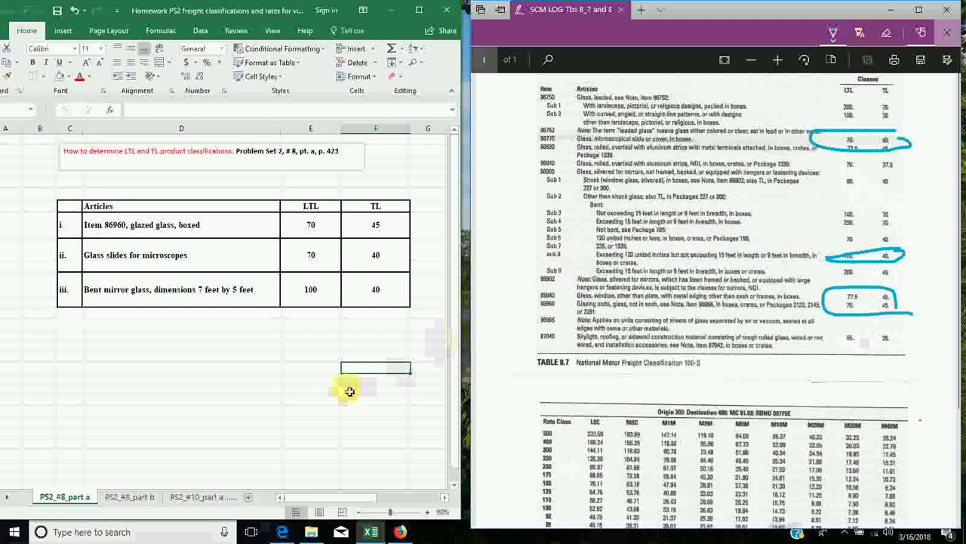
Open the PS2_#8_part b sheet and enlarge the Table 8.8 freight rates in the PDF.
click(131, 497)
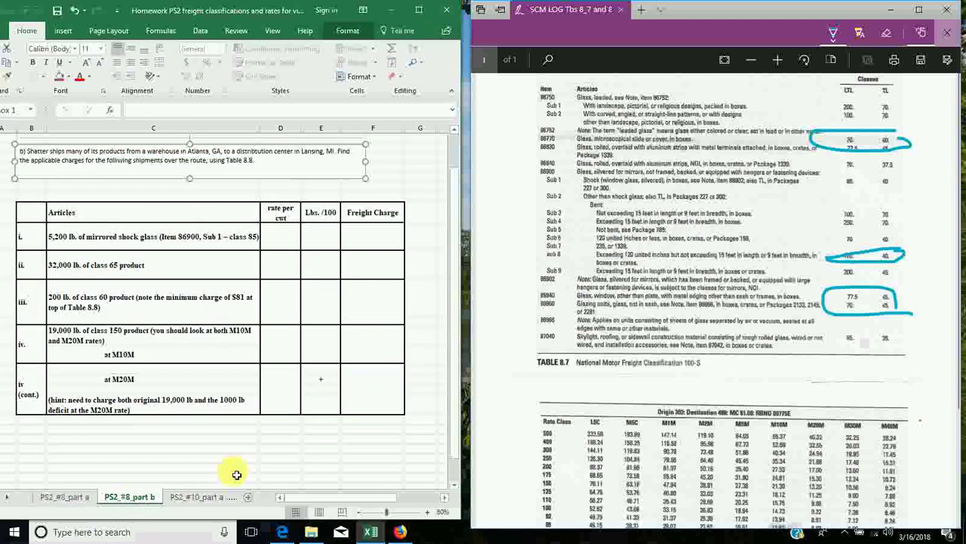
scroll(574, 315, down, 4)
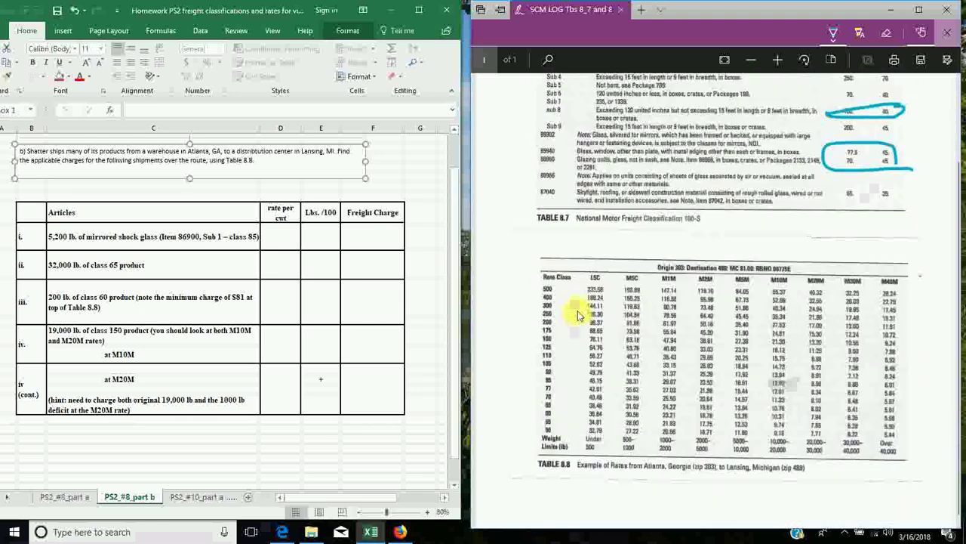
scroll(578, 315, up, 4)
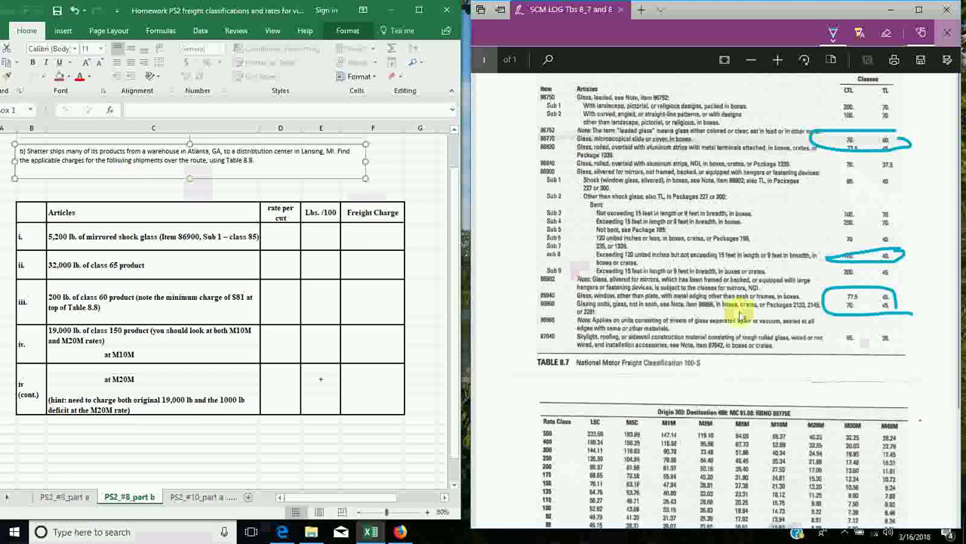
scroll(642, 317, down, 4)
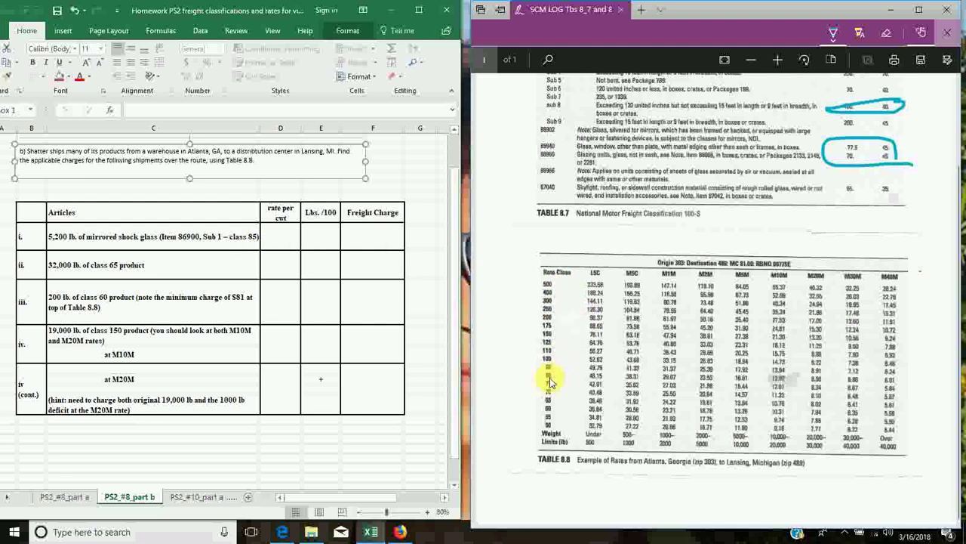
click(779, 60)
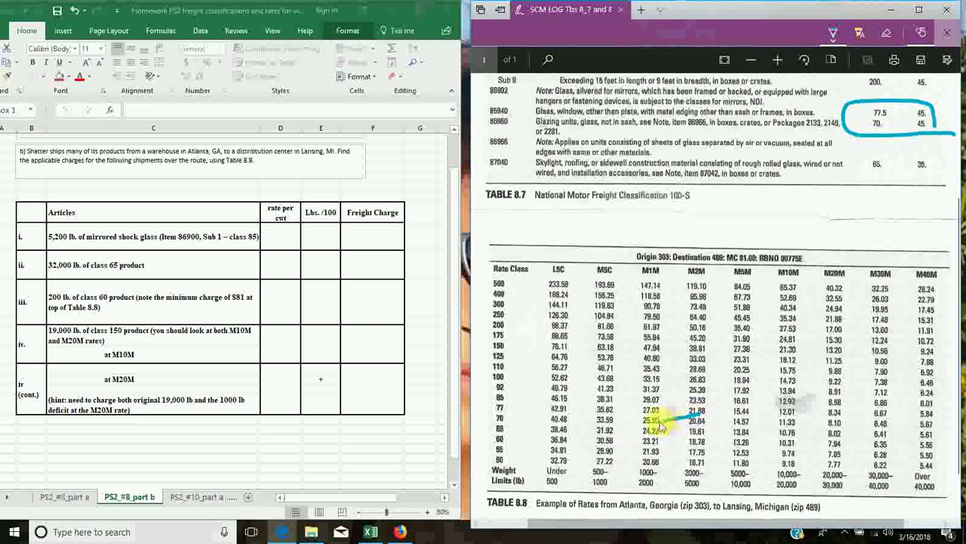
drag(662, 420, 705, 412)
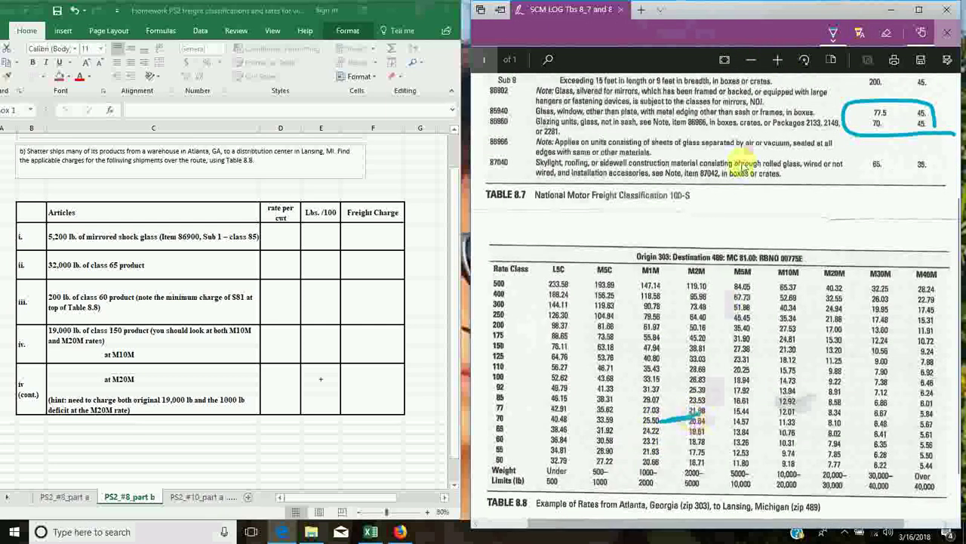
click(888, 34)
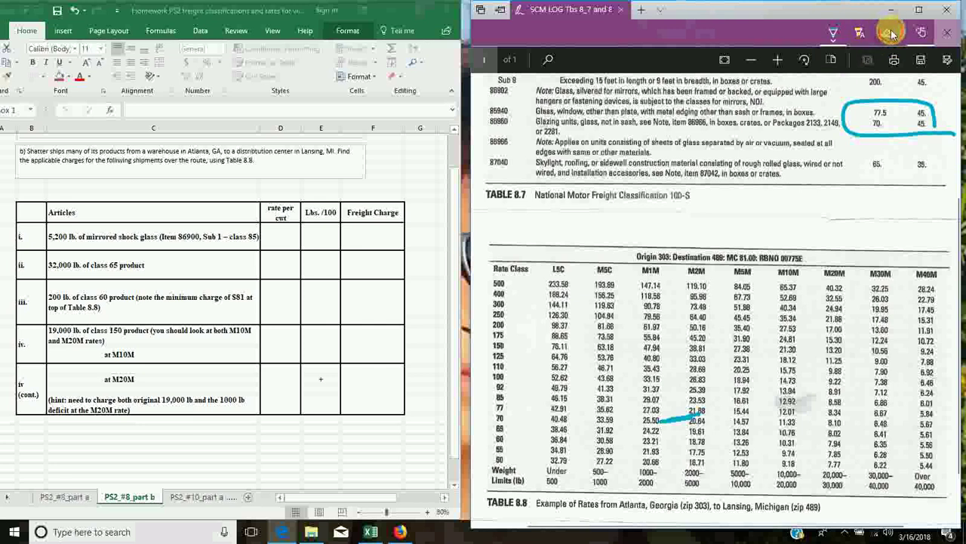
click(672, 417)
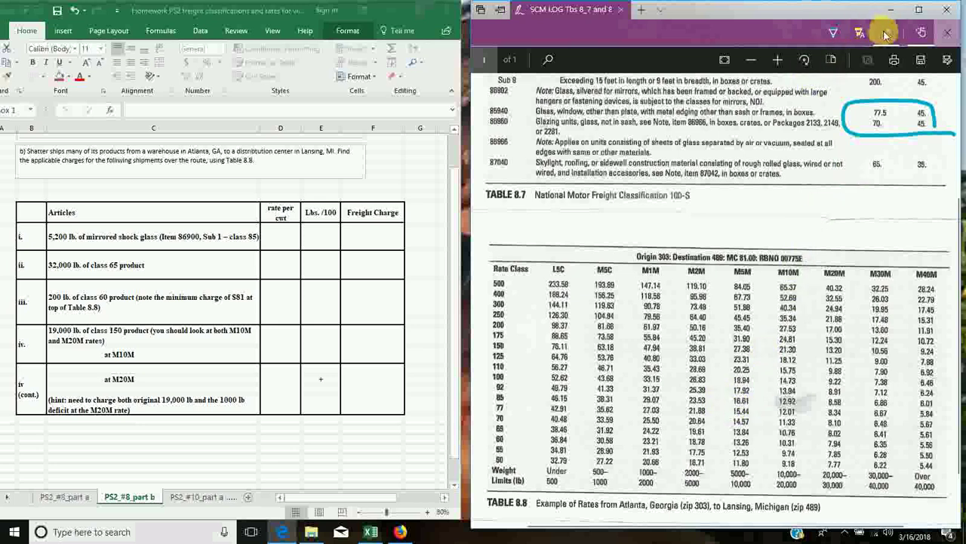
Circle the class 85 M5M rate in Table 8.8 and enter 16.61 as the rate per cwt for the 5,200 lb. mirrored shock glass shipment.
click(833, 36)
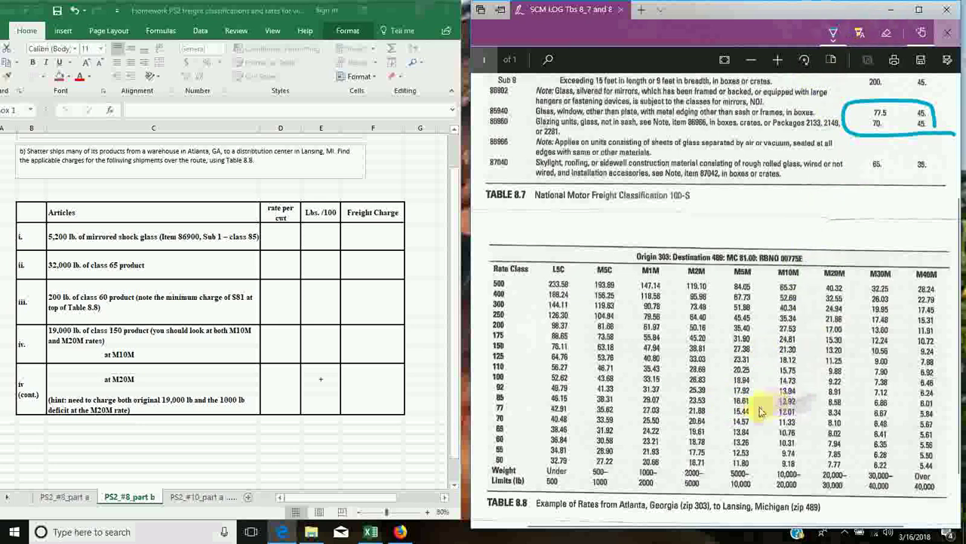
mouse_move(753, 390)
mouse_down()
mouse_move(730, 393)
mouse_move(724, 409)
mouse_move(755, 411)
mouse_move(761, 389)
mouse_move(744, 415)
mouse_up()
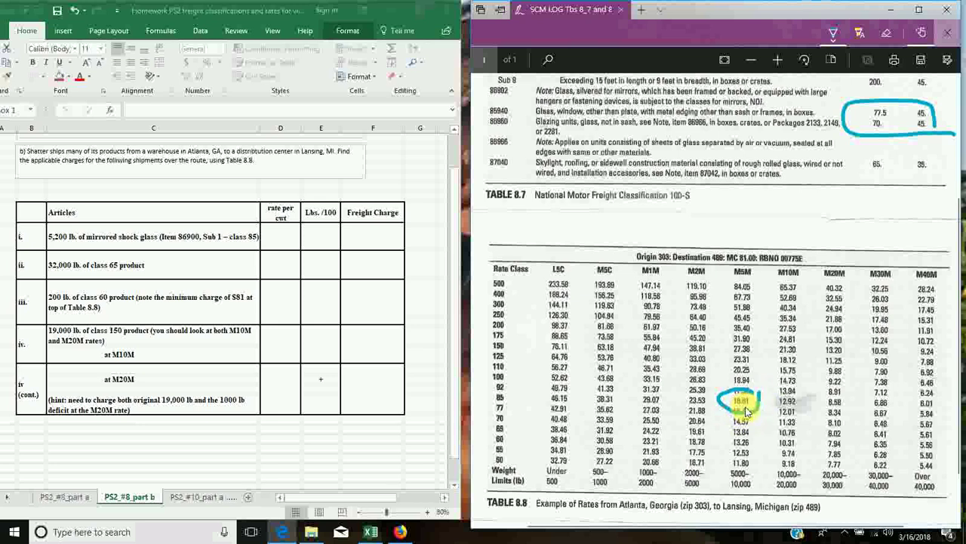
click(281, 235)
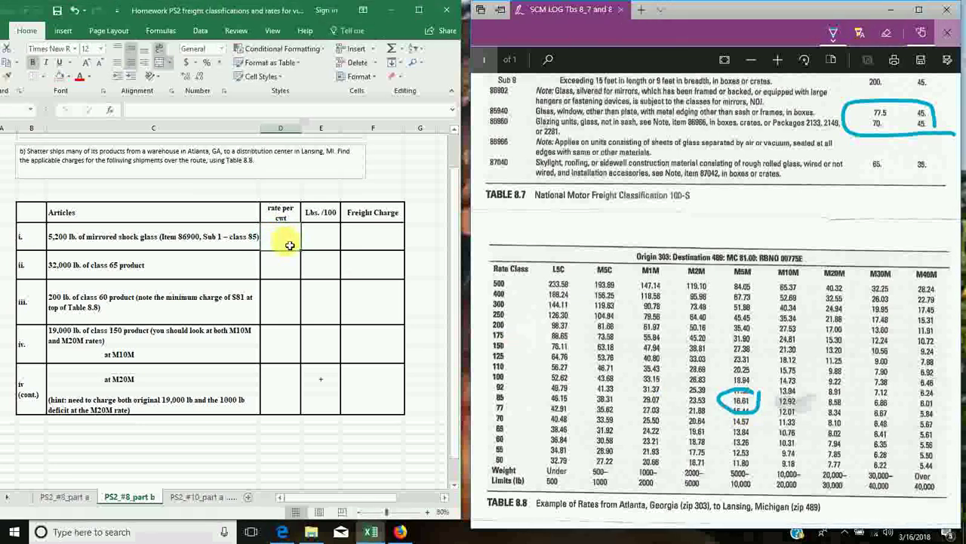
text(16)
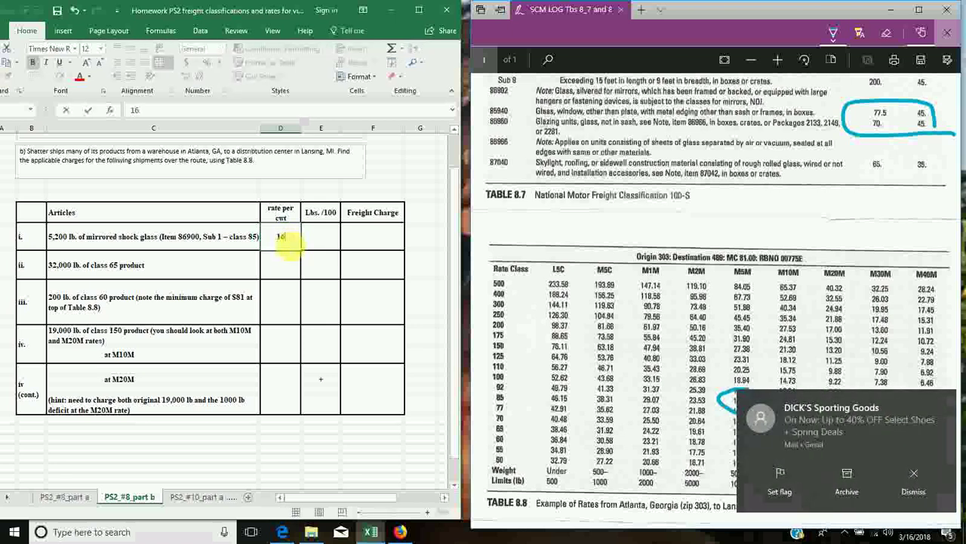
click(913, 472)
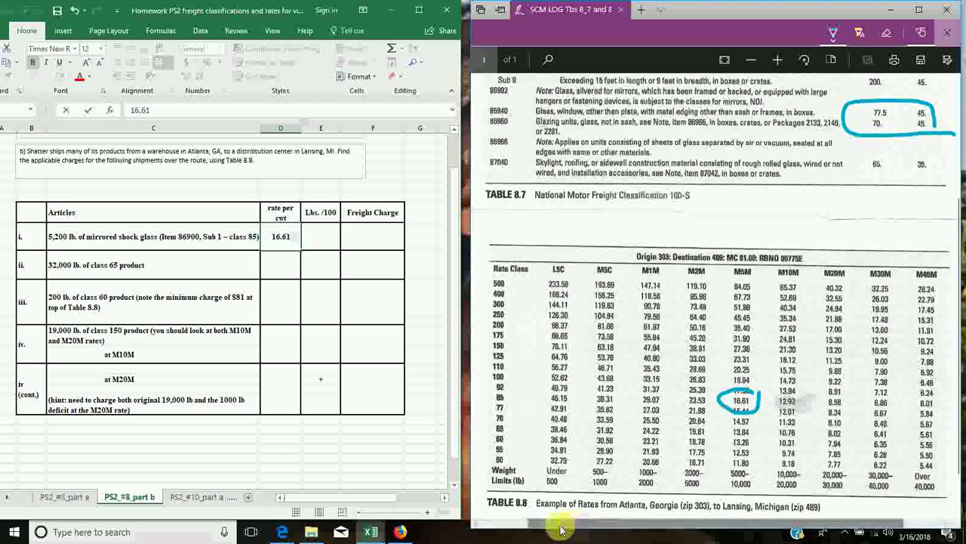
click(330, 247)
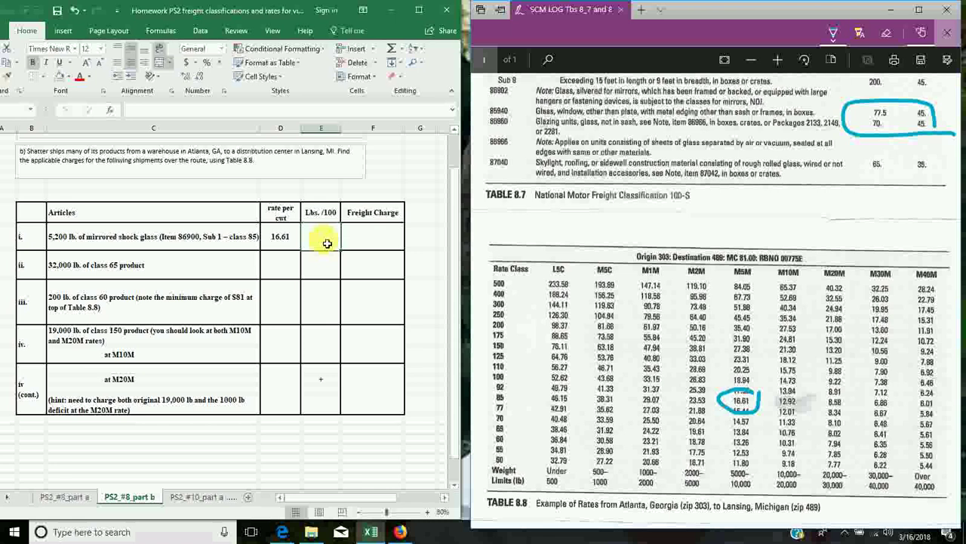
Enter =5200/100 as the Lbs./100 value for row i, the mirrored shock glass shipment.
text(=)
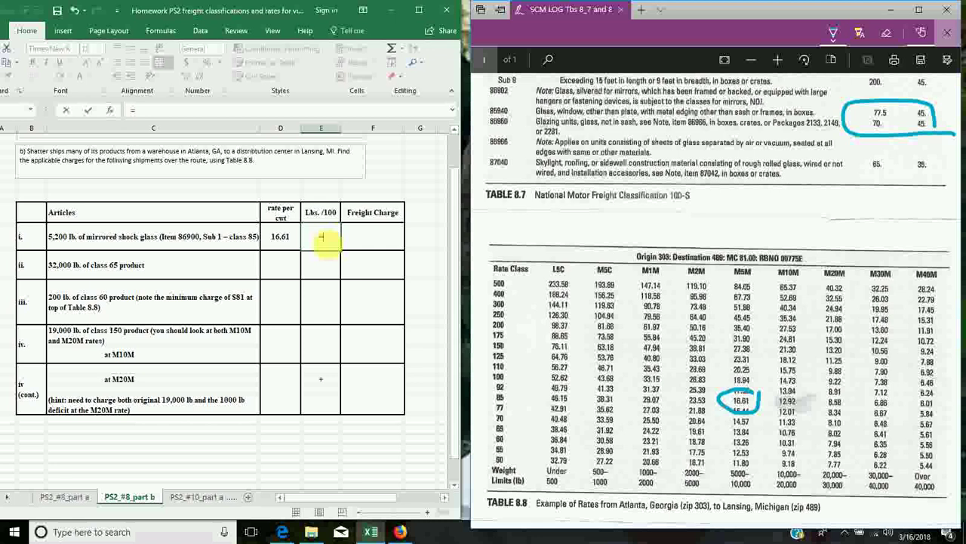
text(5)
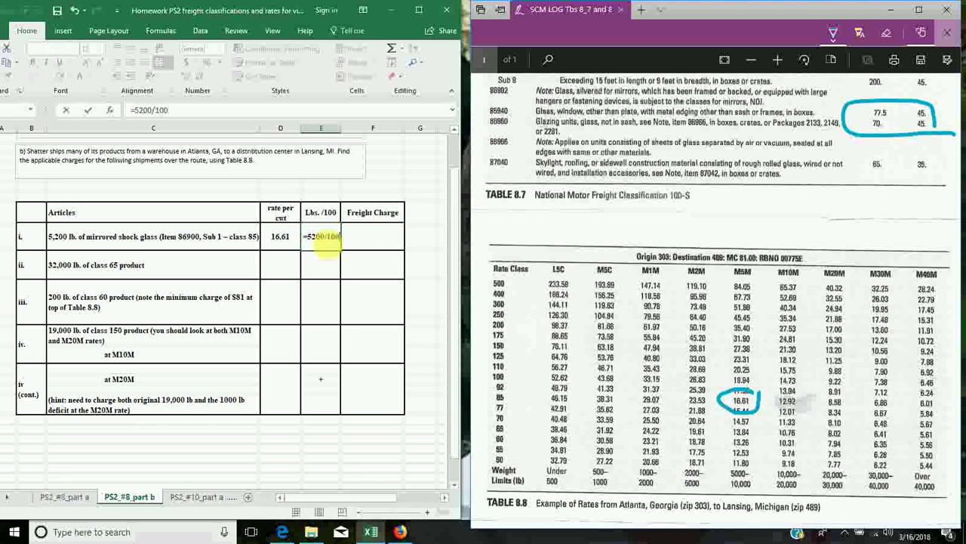
text(200/100)
key(Return)
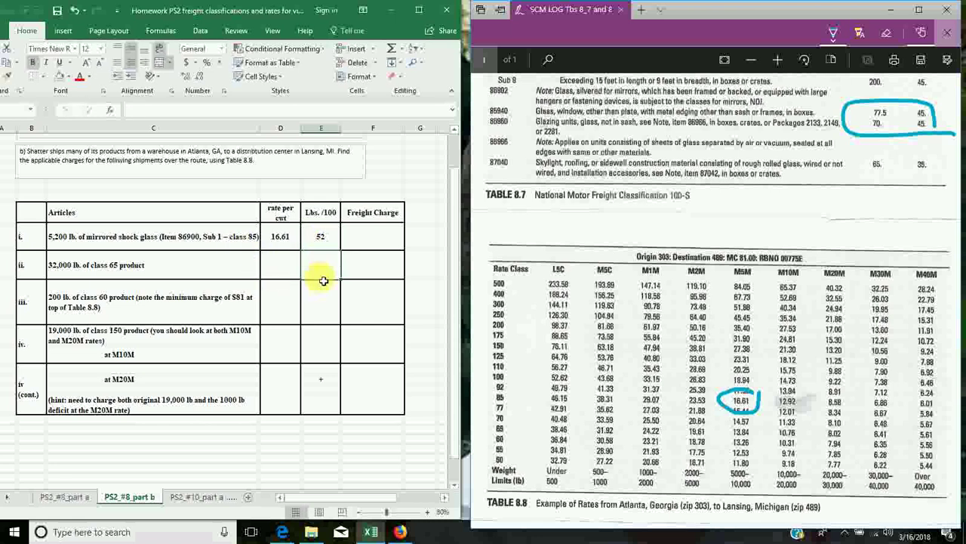
Calculate the row i freight charge by multiplying its rate per cwt by its Lbs./100 with the formula =D12*E12.
click(378, 242)
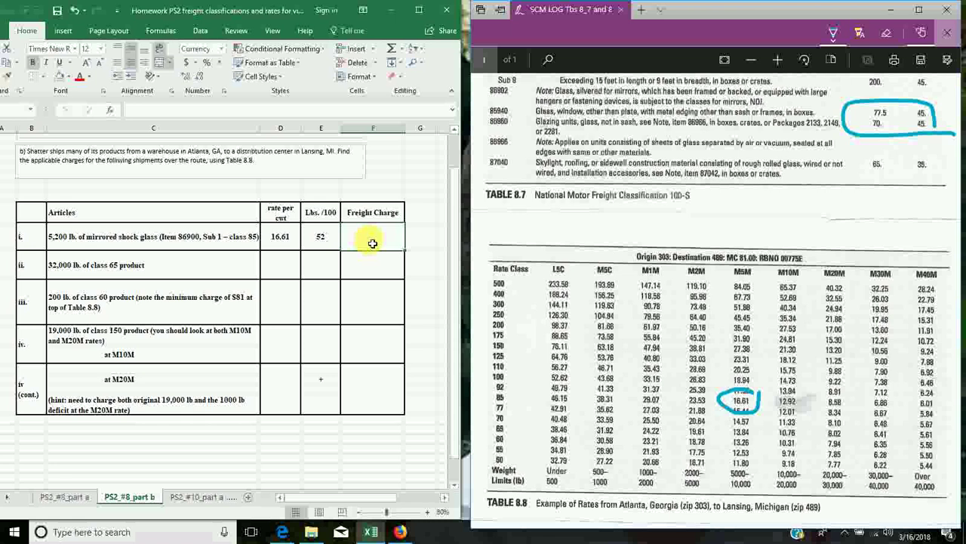
text(=)
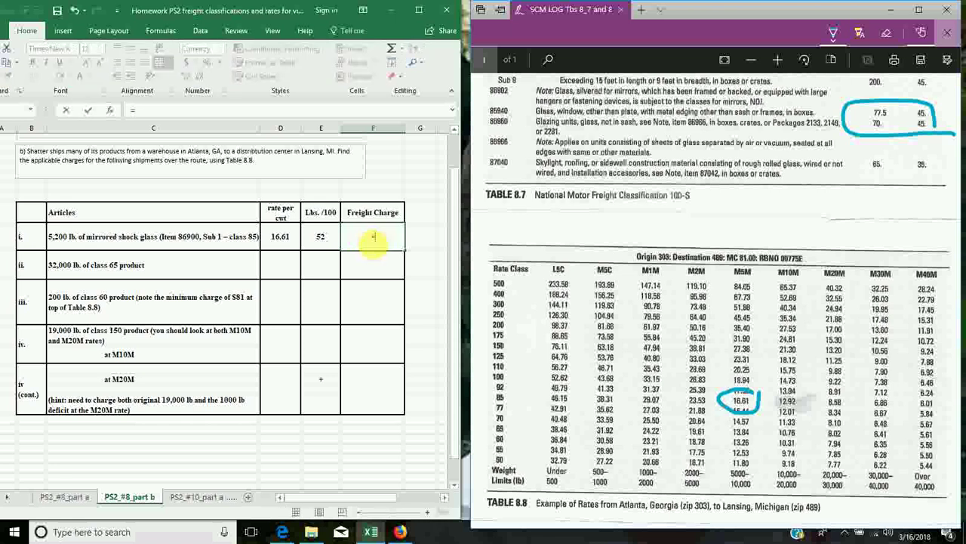
key(Left)
key(Left)
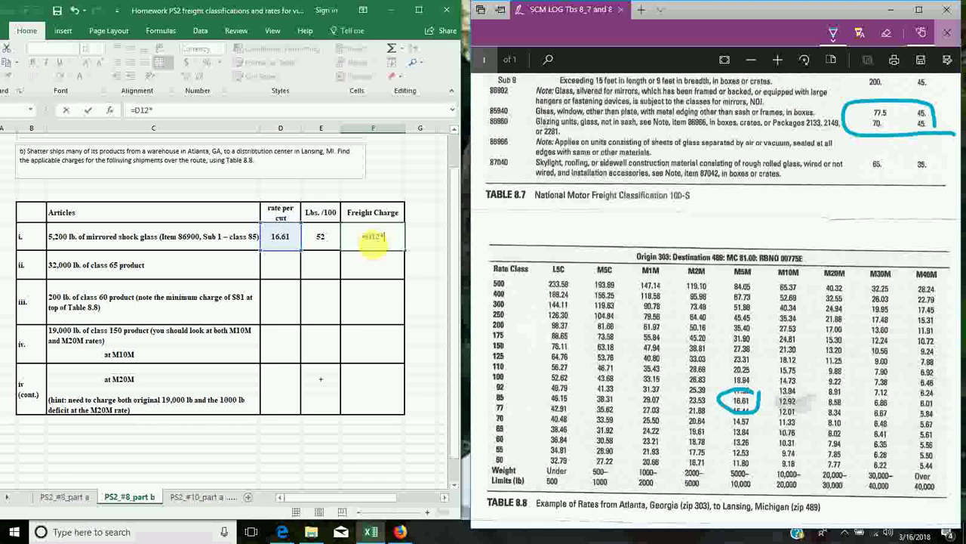
text(*)
key(Right)
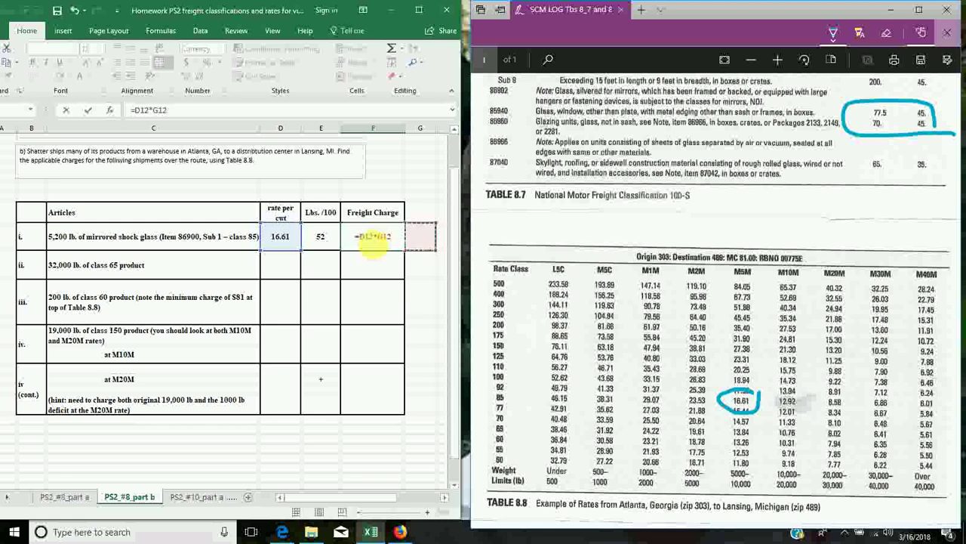
key(Left)
key(Left)
key(Return)
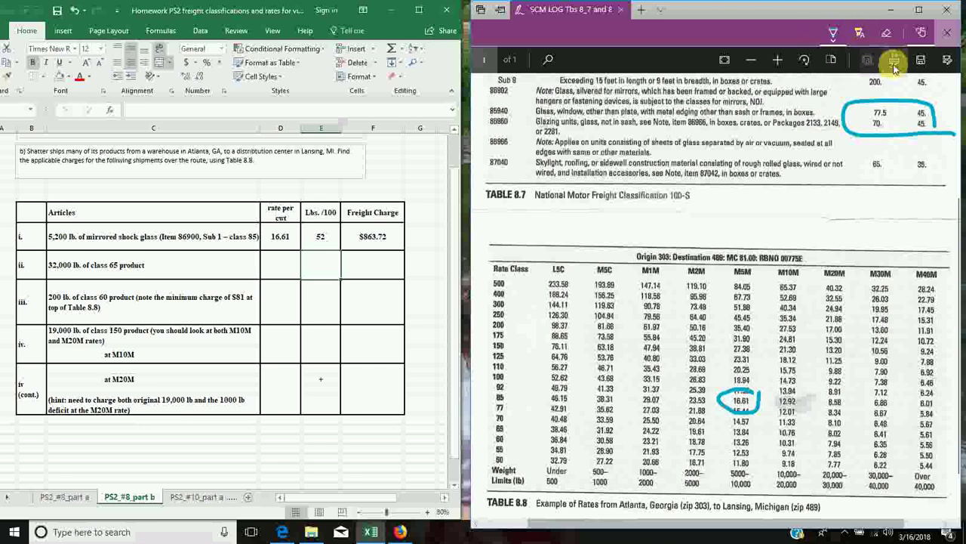
Erase the circle around the class 85 M5M rate and circle the class 65 M30M rate in Table 8.8.
click(859, 33)
drag(742, 369, 755, 415)
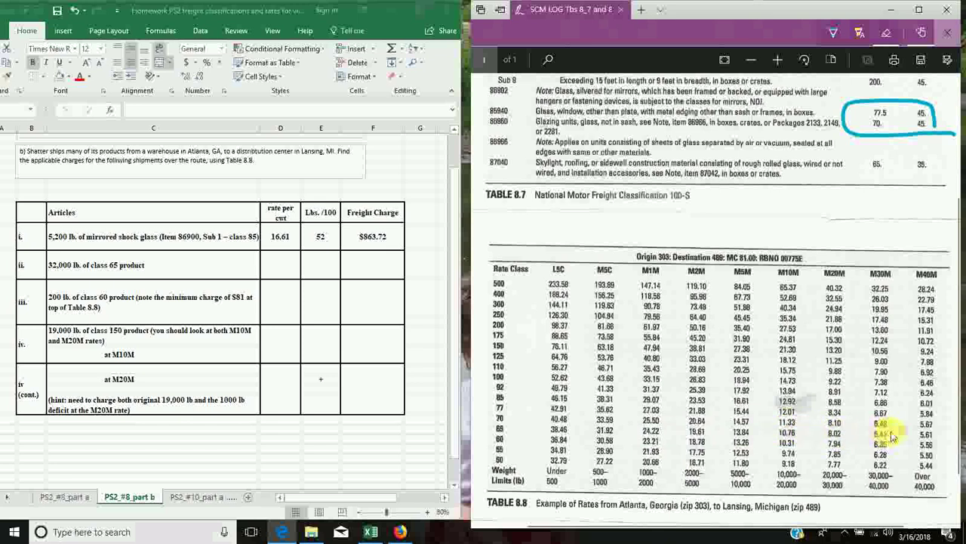
click(833, 32)
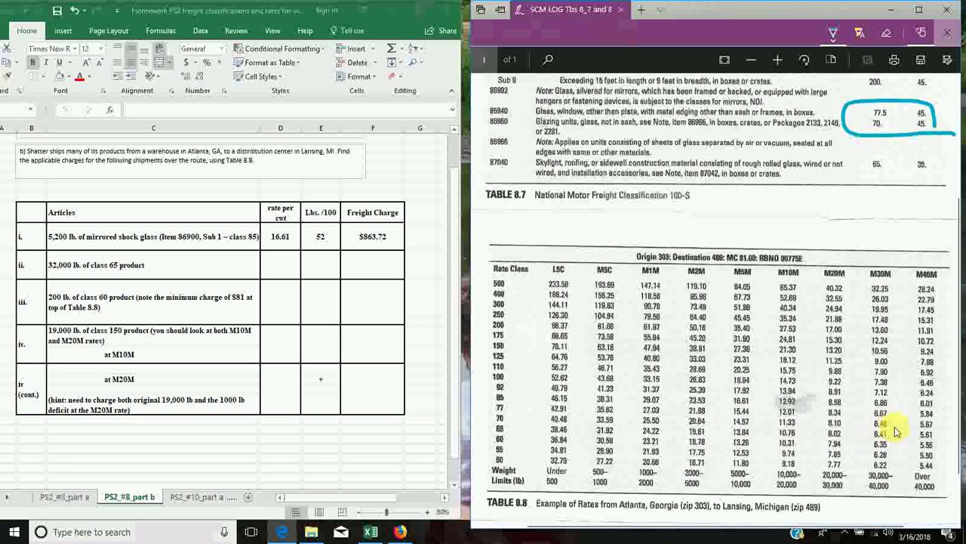
mouse_move(897, 431)
mouse_down()
mouse_move(879, 420)
mouse_move(853, 428)
mouse_move(879, 441)
mouse_move(902, 434)
mouse_up()
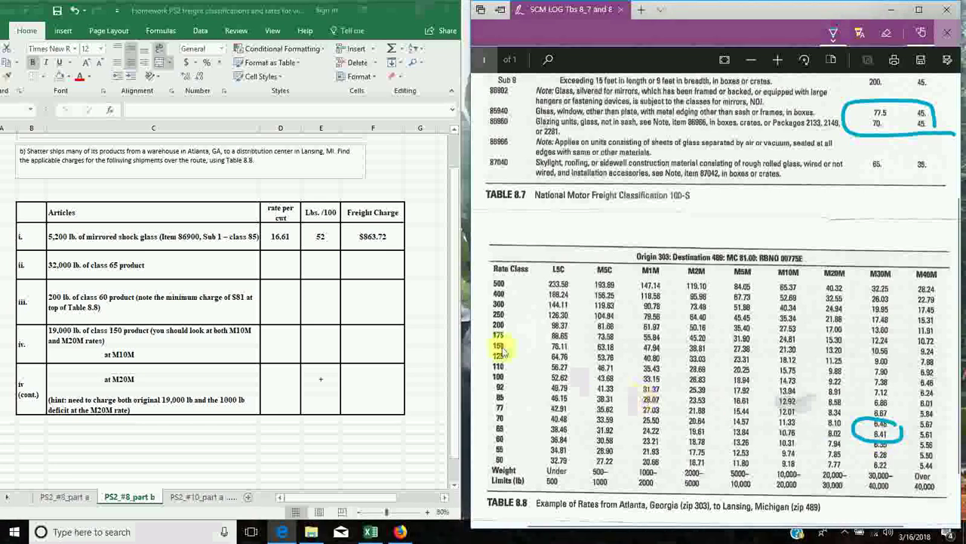
Enter 6.41 as the rate per cwt and 32000/100 as the Lbs./100 for row ii, the class 65 product.
click(282, 271)
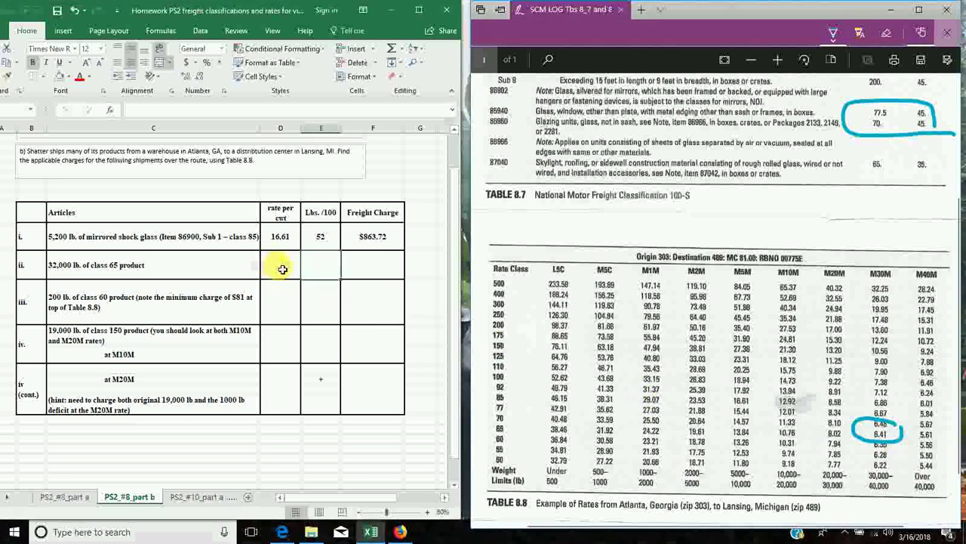
text(6.41)
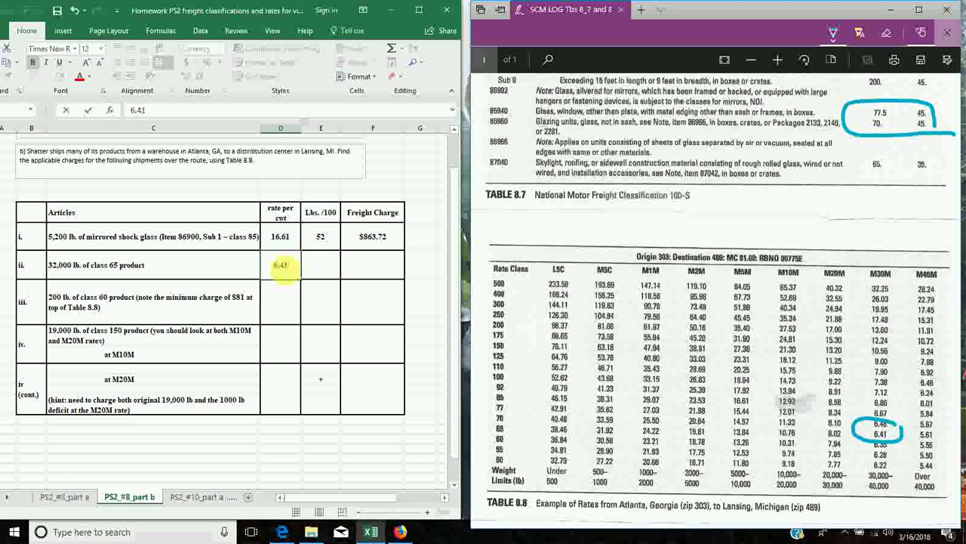
key(Tab)
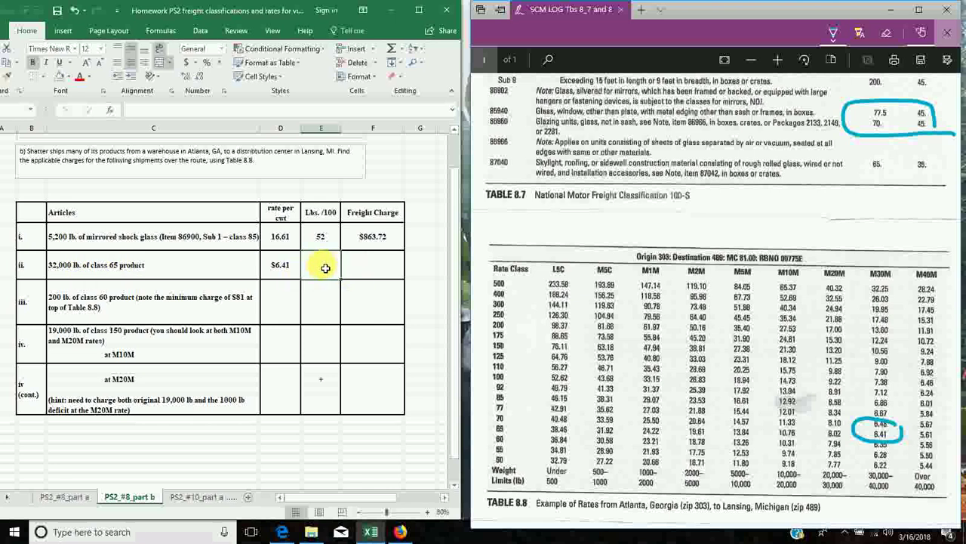
text(=32000/)
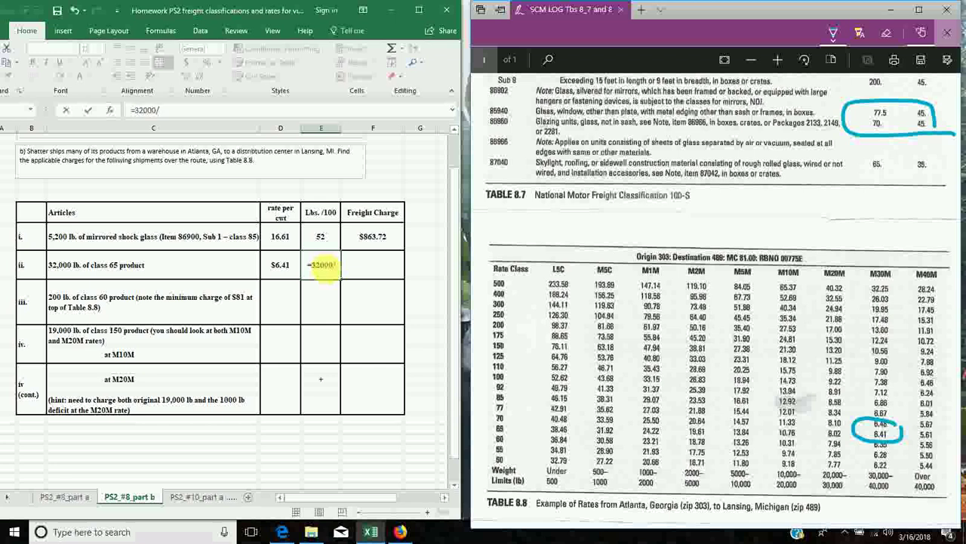
text(00)
key(Return)
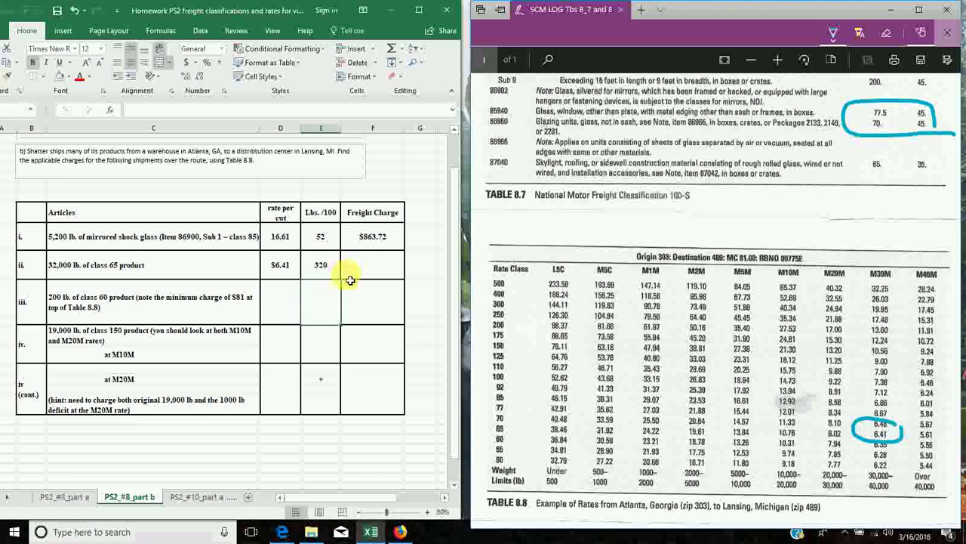
Copy the freight charge formula from row i into the row ii Freight Charge cell.
click(381, 240)
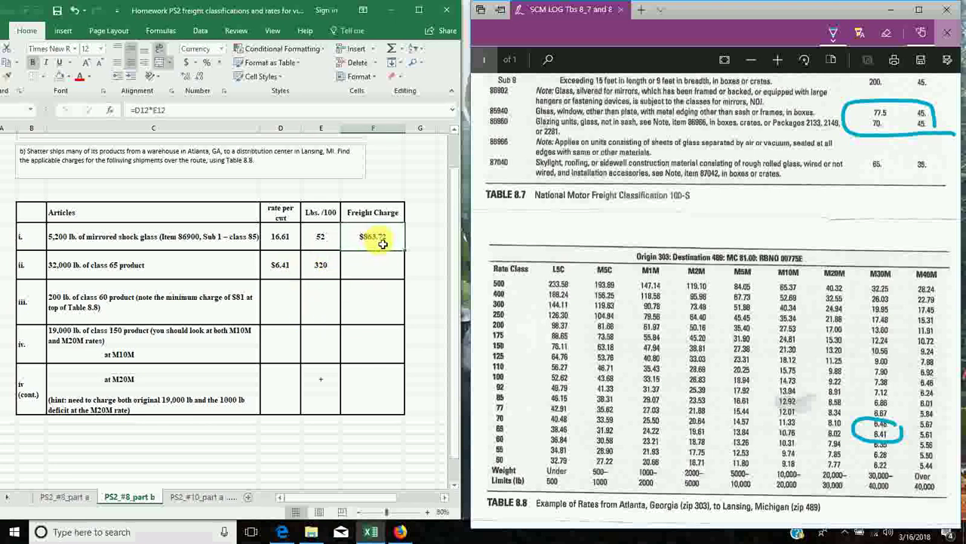
key(ctrl+c)
click(379, 277)
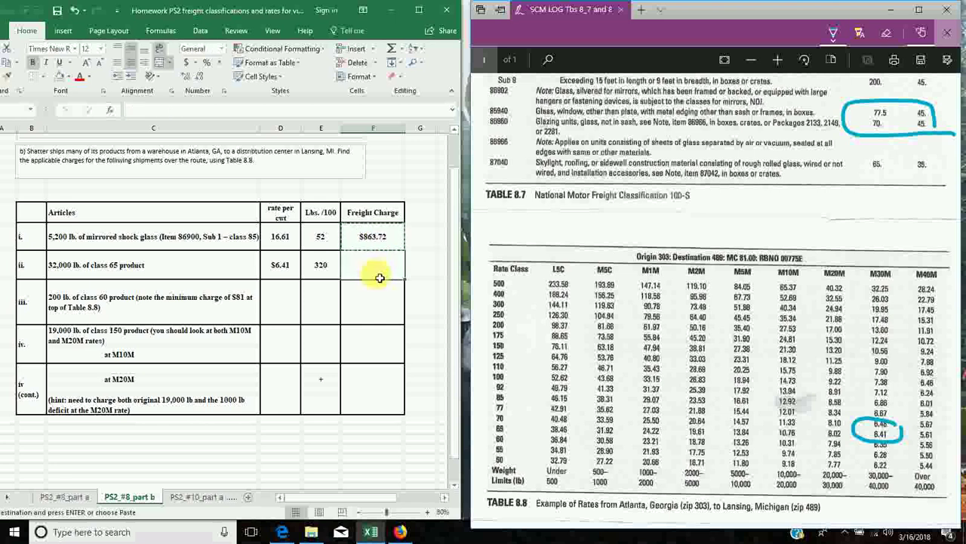
key(Return)
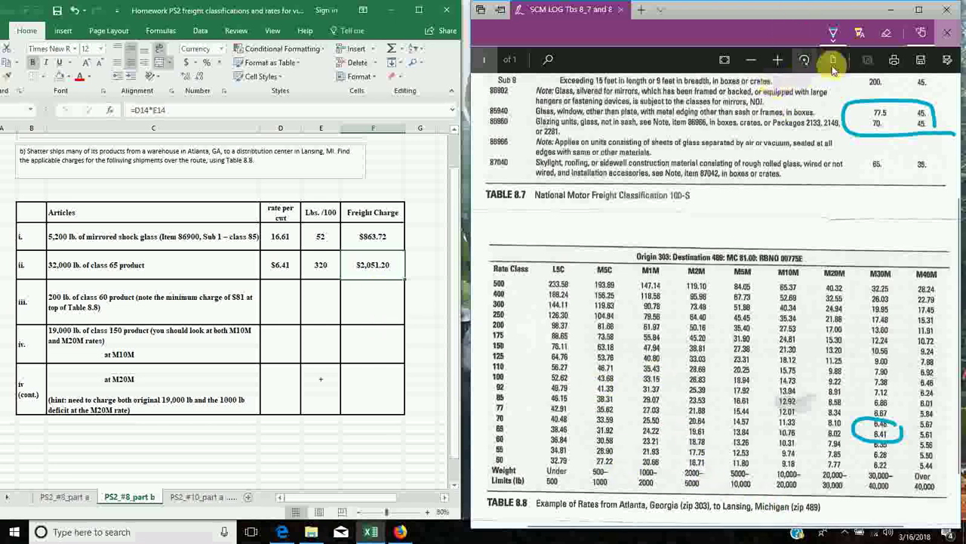
Erase the circle around the class 65 M30M rate and mark the class 60 L5C rate in Table 8.8.
click(877, 30)
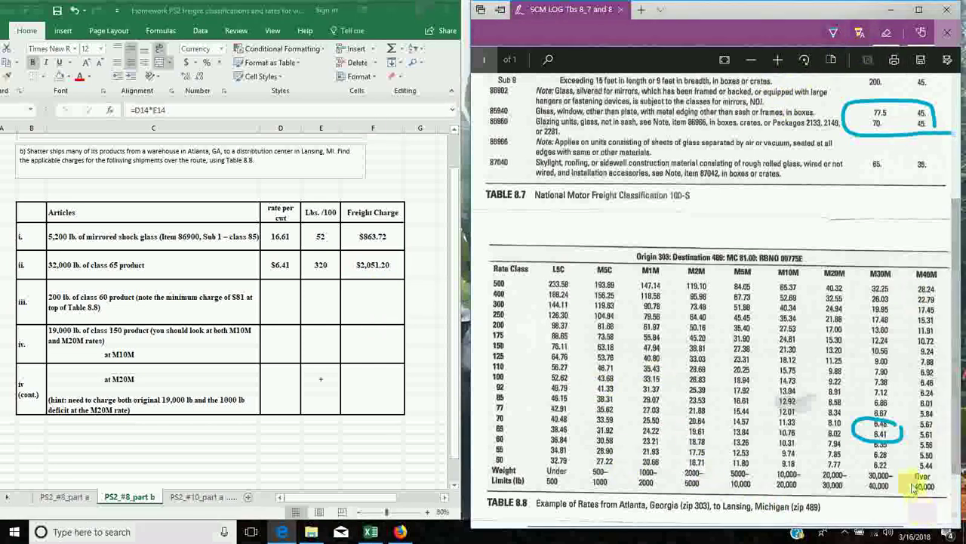
drag(863, 392, 905, 442)
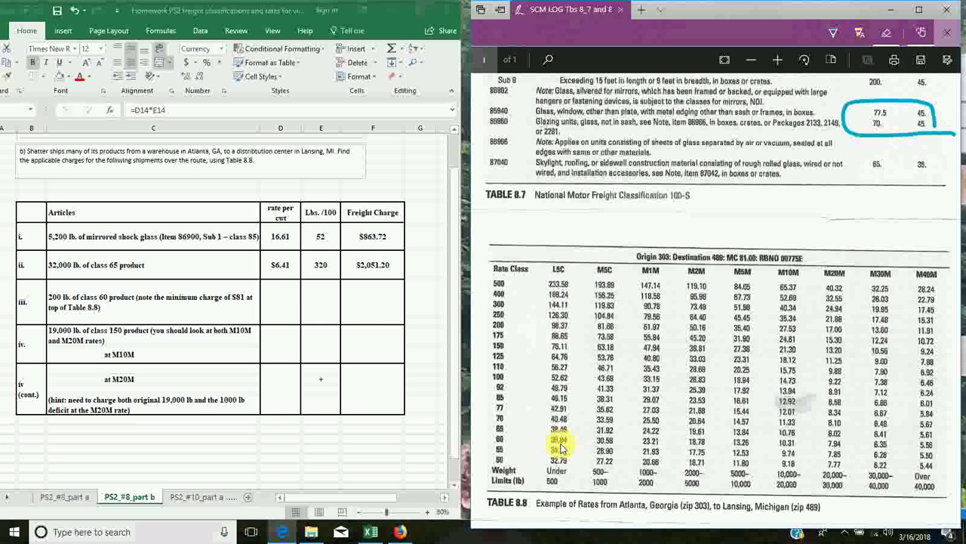
click(279, 304)
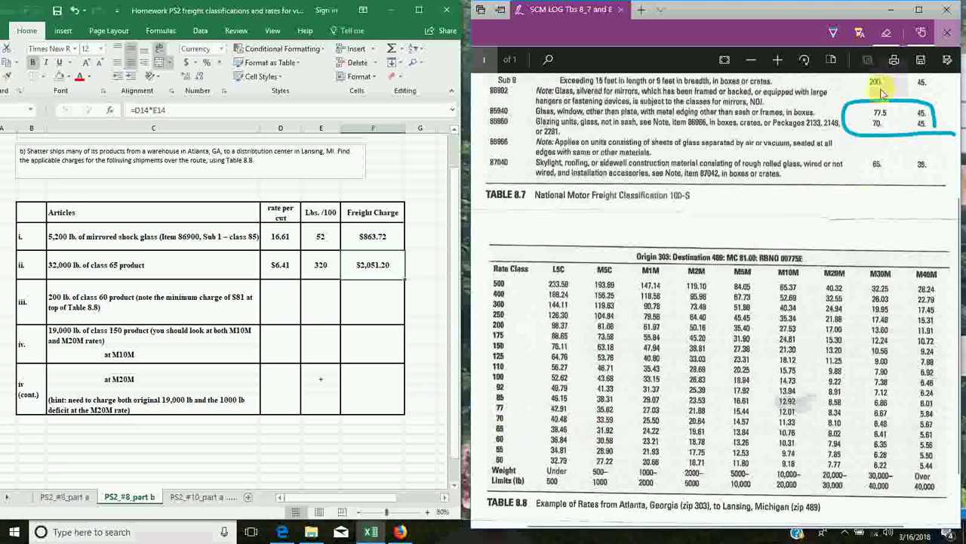
click(834, 36)
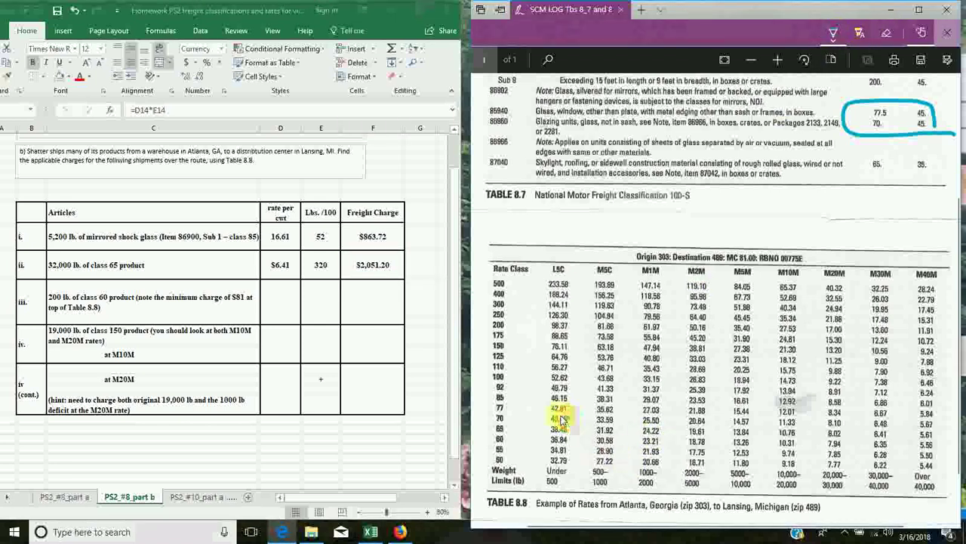
mouse_move(568, 418)
mouse_down()
mouse_move(574, 451)
mouse_move(583, 450)
mouse_up()
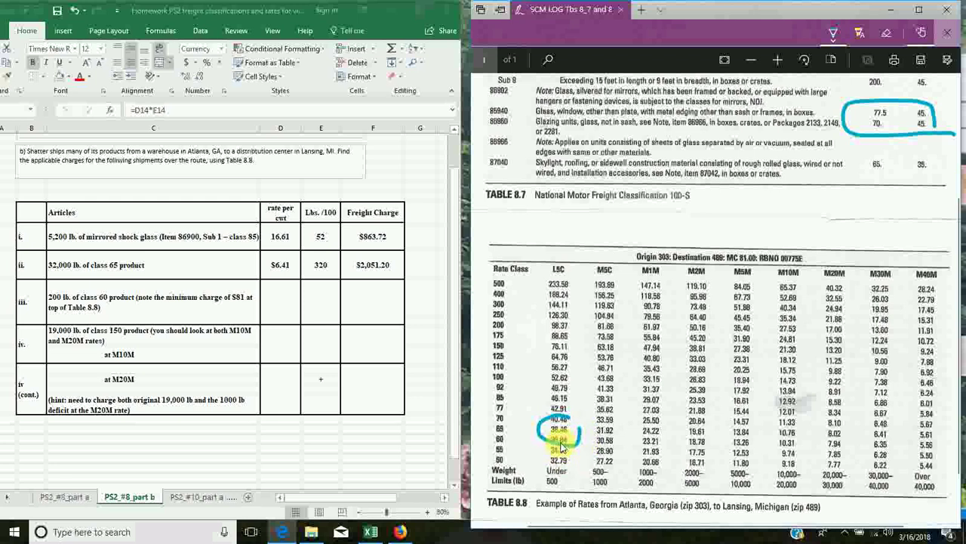
Enter 36.84 as the rate per cwt and =200/100 as the Lbs./100 for row iii, the class 60 product.
click(284, 306)
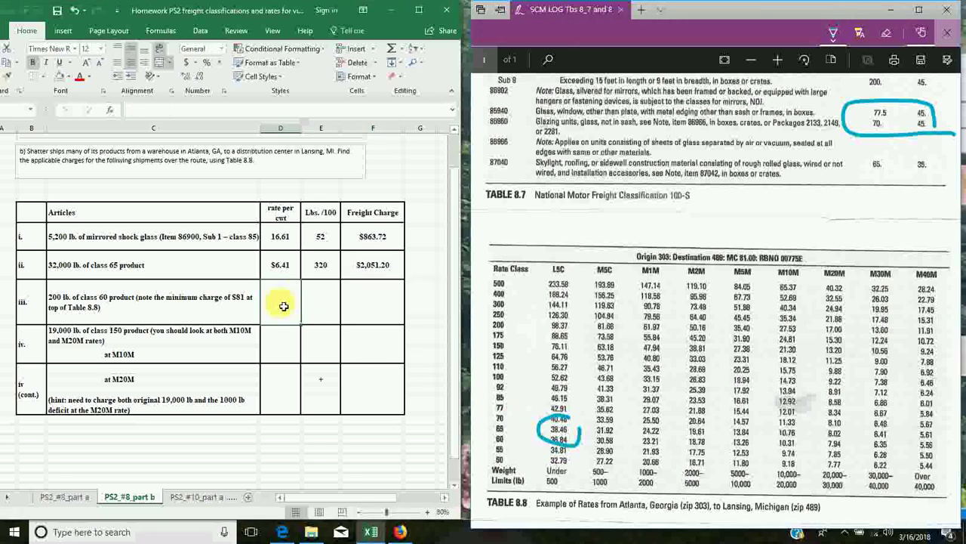
text(36.84)
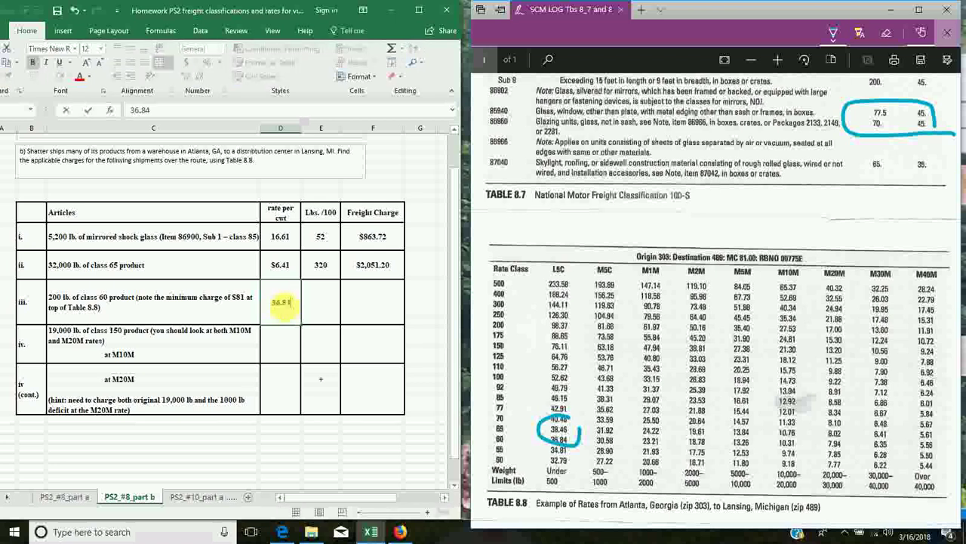
key(Tab)
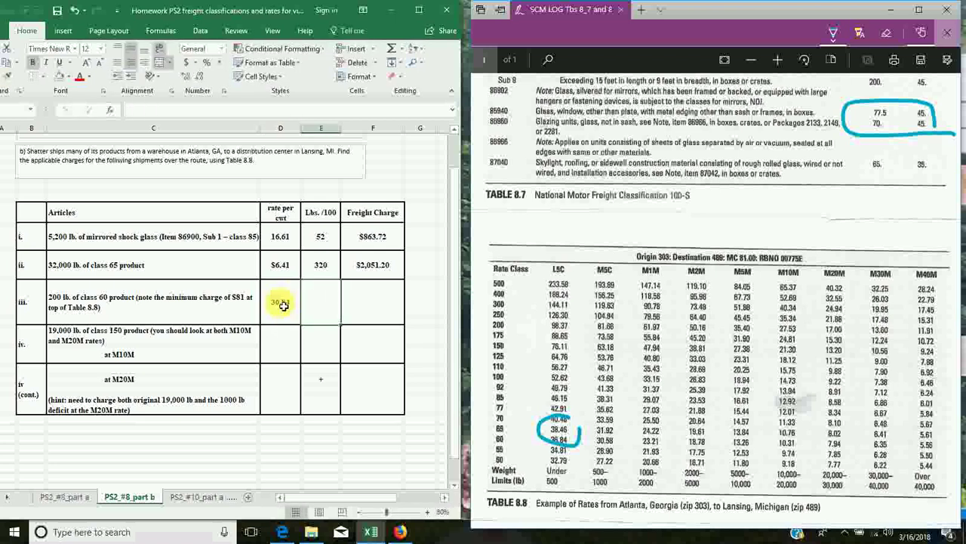
text(=)
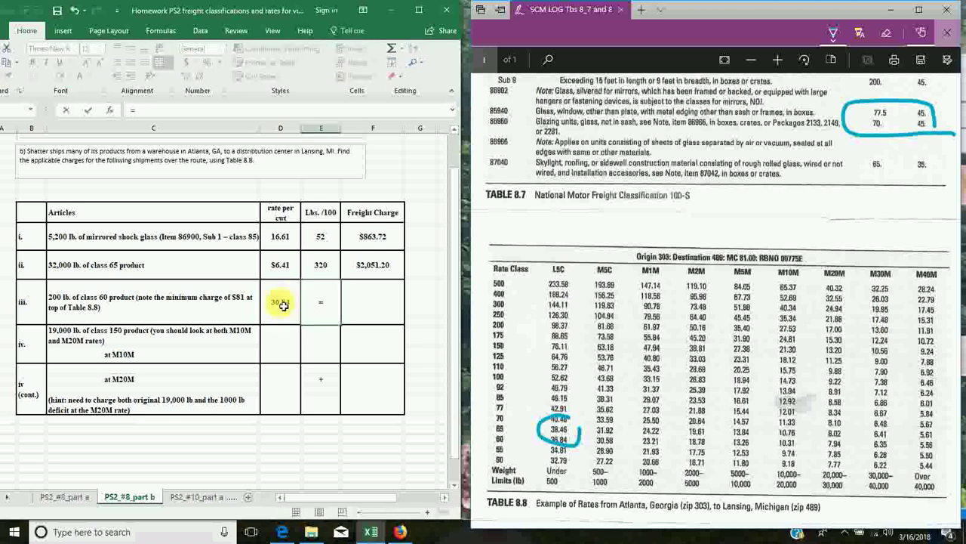
text(200/100)
key(Return)
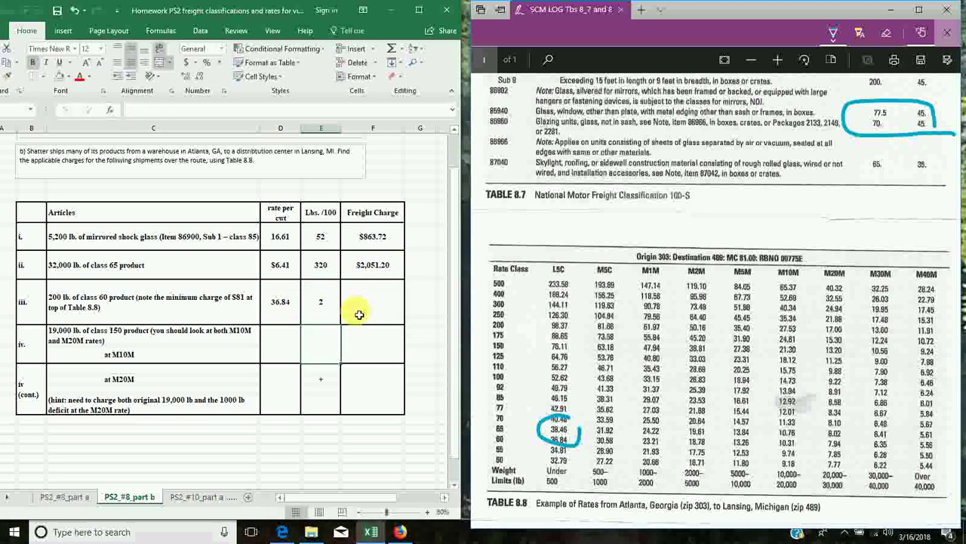
Copy the freight charge formula from row ii into the row iii Freight Charge cell.
click(375, 274)
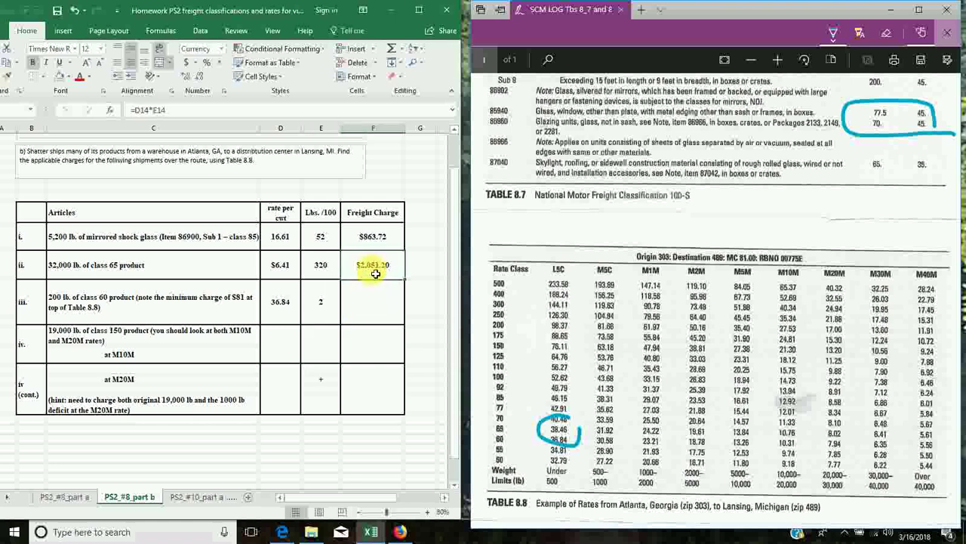
key(ctrl+c)
click(368, 302)
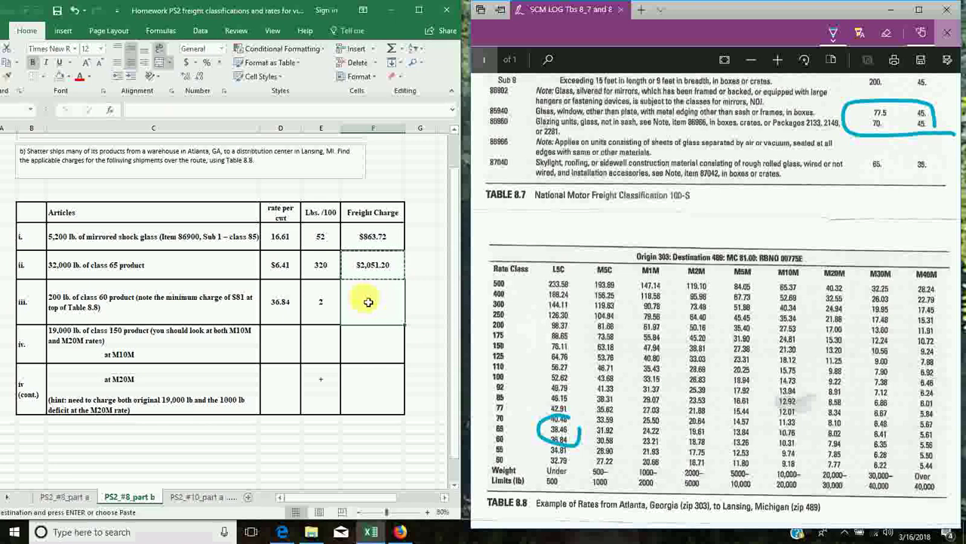
key(ctrl+v)
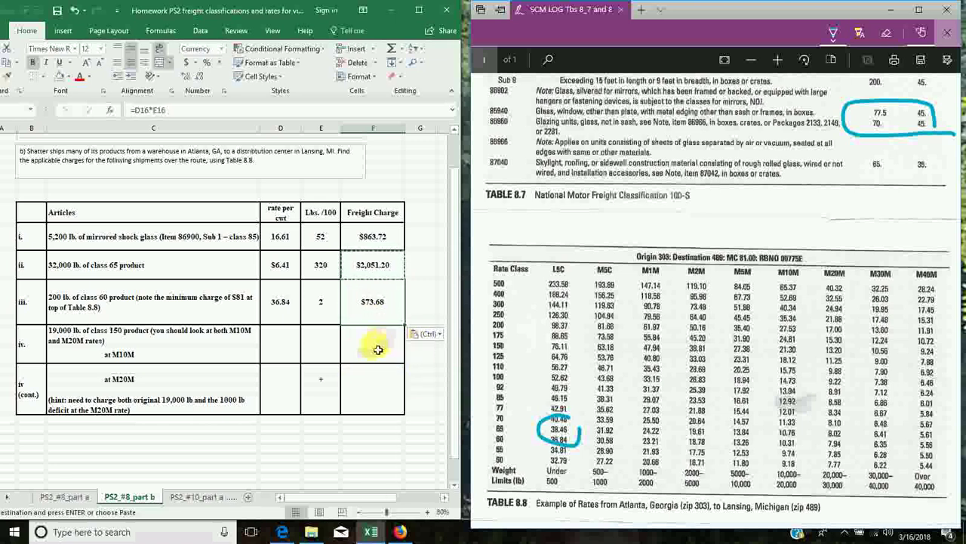
key(Escape)
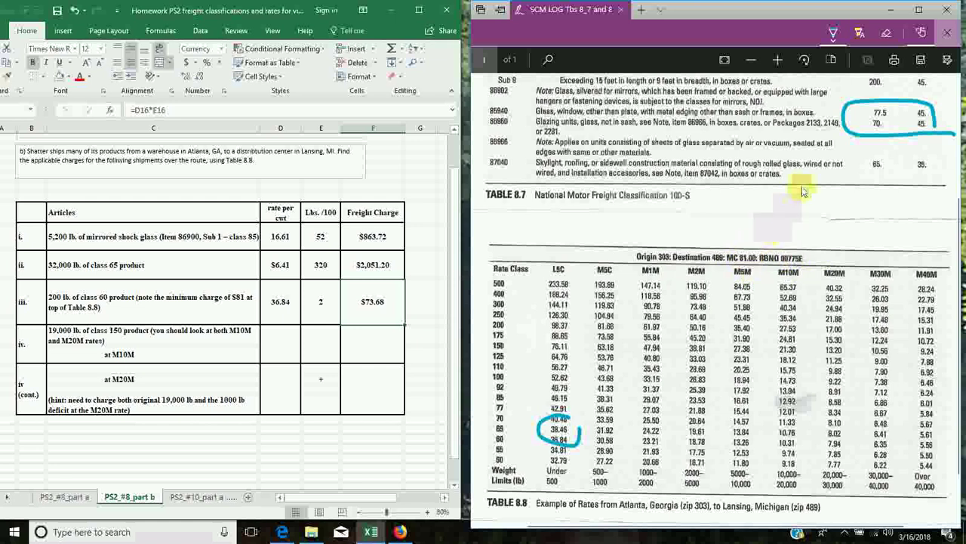
Circle the minimum charge MC 81.00 in the Table 8.8 heading and select the row iii Lbs./100 cell.
click(833, 33)
click(703, 233)
mouse_move(753, 241)
mouse_down()
mouse_move(711, 260)
mouse_move(756, 240)
mouse_up()
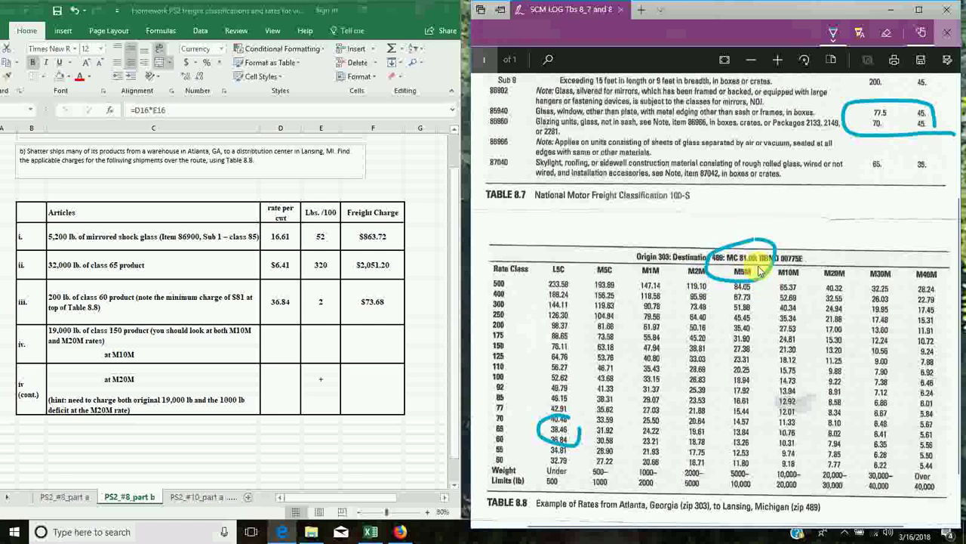
click(334, 316)
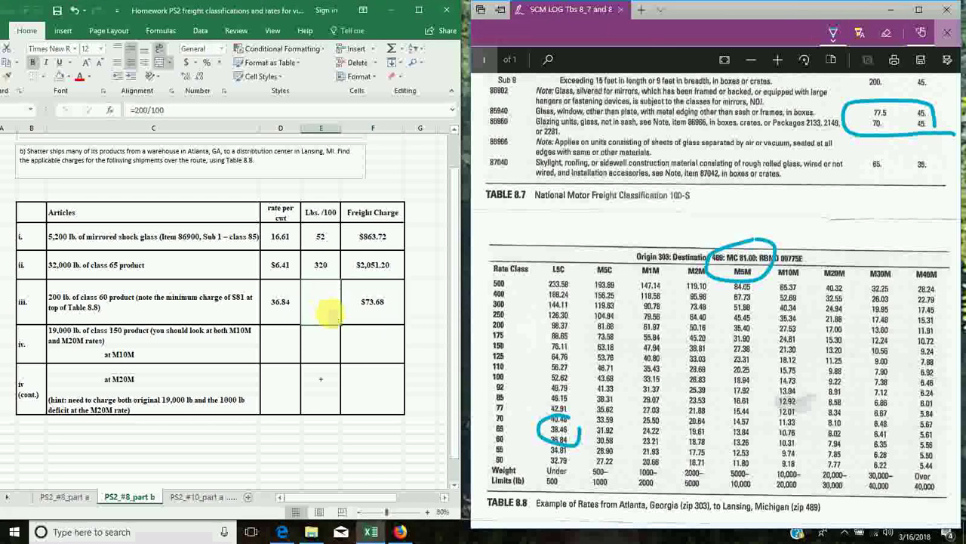
Clear the row iii Lbs./100 value and replace its Freight Charge formula with the minimum charge, 81.
key(Delete)
click(385, 302)
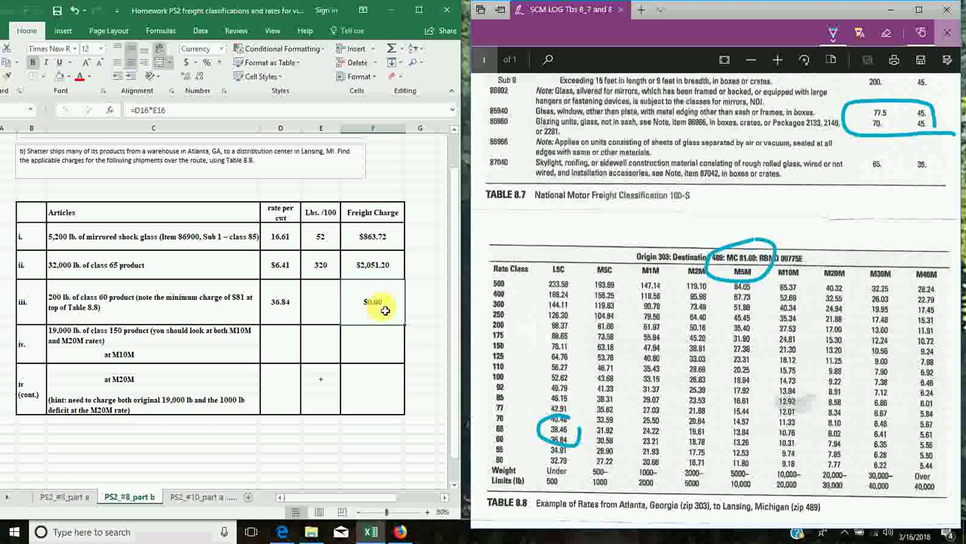
key(Delete)
text(81)
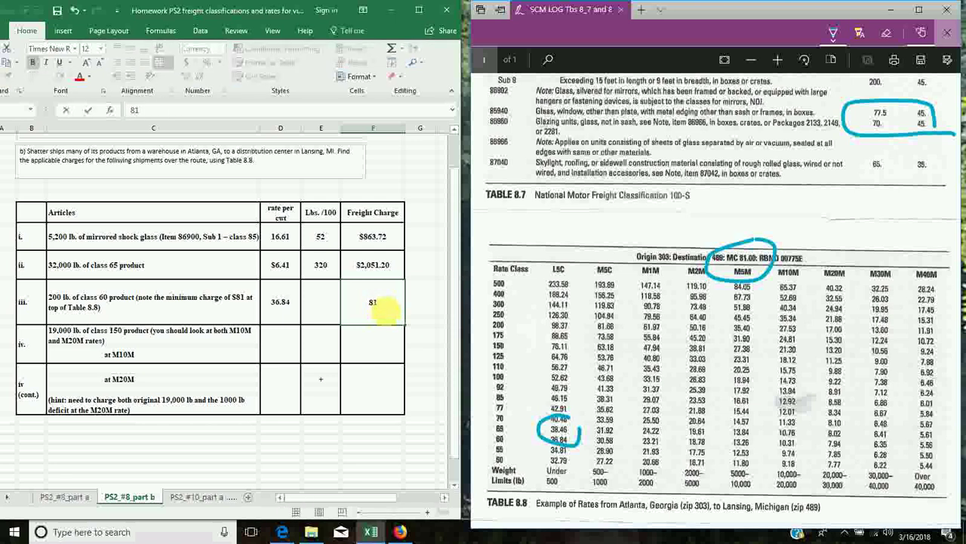
key(Return)
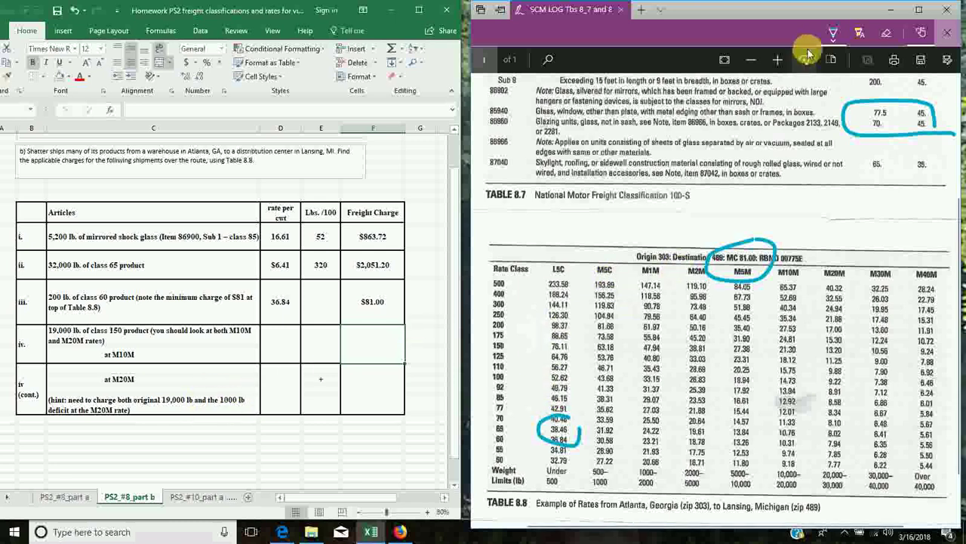
Erase the circle around MC 81.00 and the mark on the class 60 L5C rate in Table 8.8.
click(886, 33)
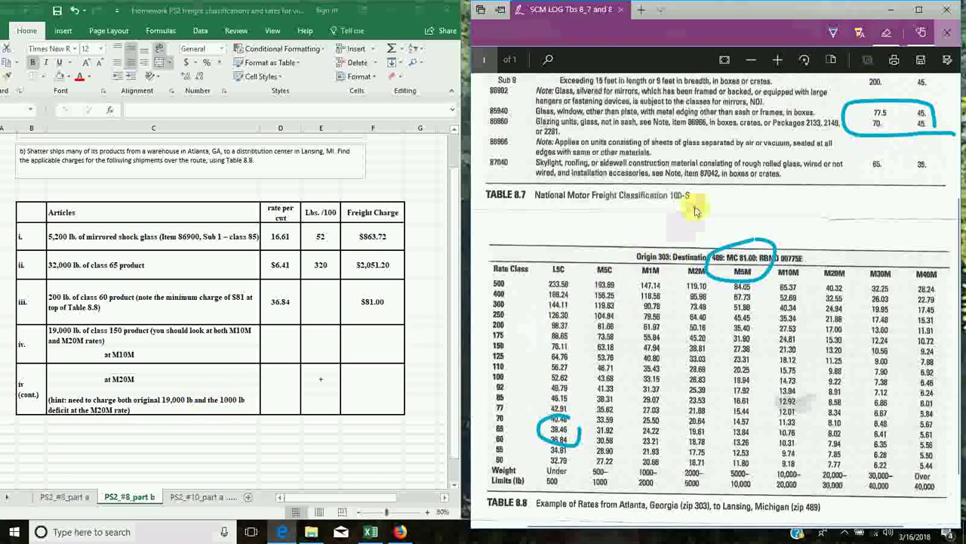
drag(713, 240, 782, 291)
drag(536, 400, 596, 450)
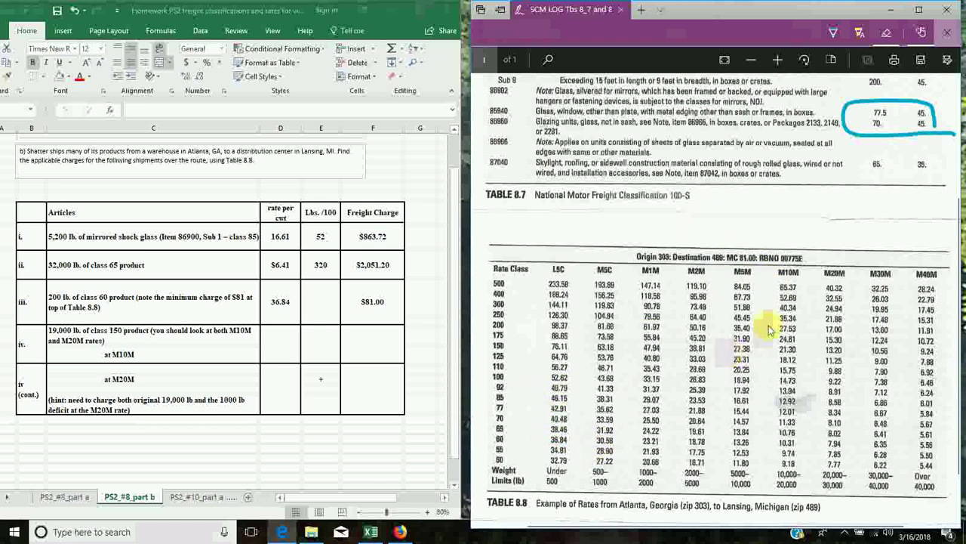
Circle the class 150 M10M rate of 21.30 in Table 8.8.
click(833, 32)
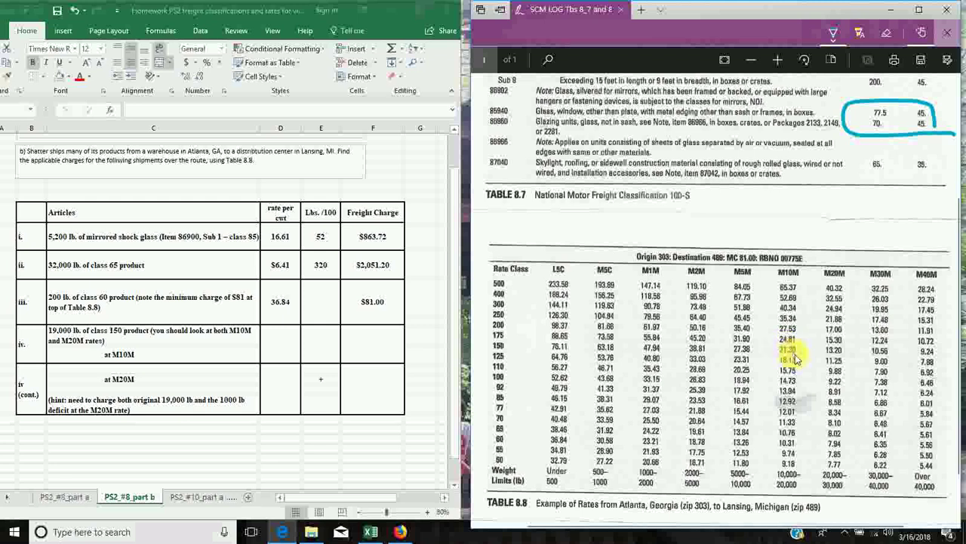
mouse_move(793, 337)
mouse_down()
mouse_move(778, 340)
mouse_move(800, 354)
mouse_move(774, 344)
mouse_move(804, 352)
mouse_up()
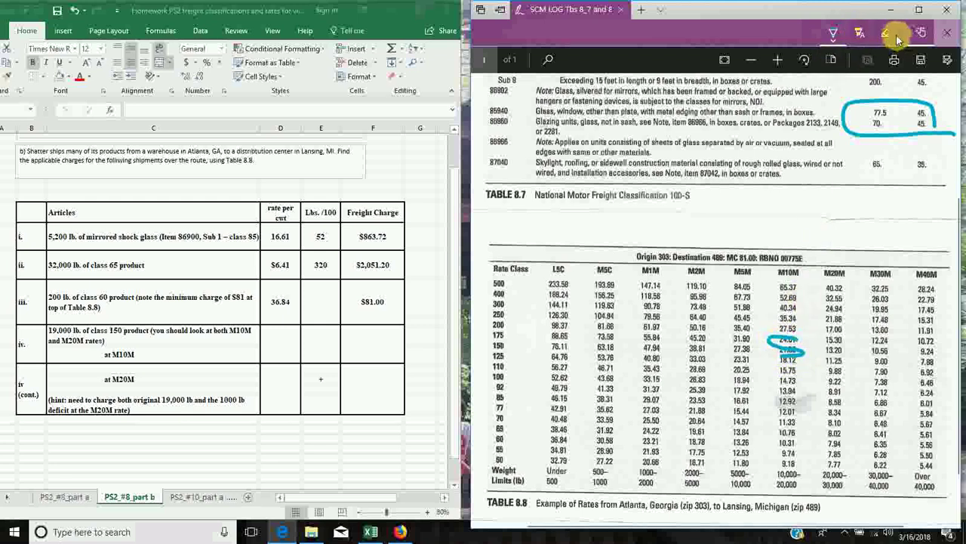
click(785, 348)
click(833, 32)
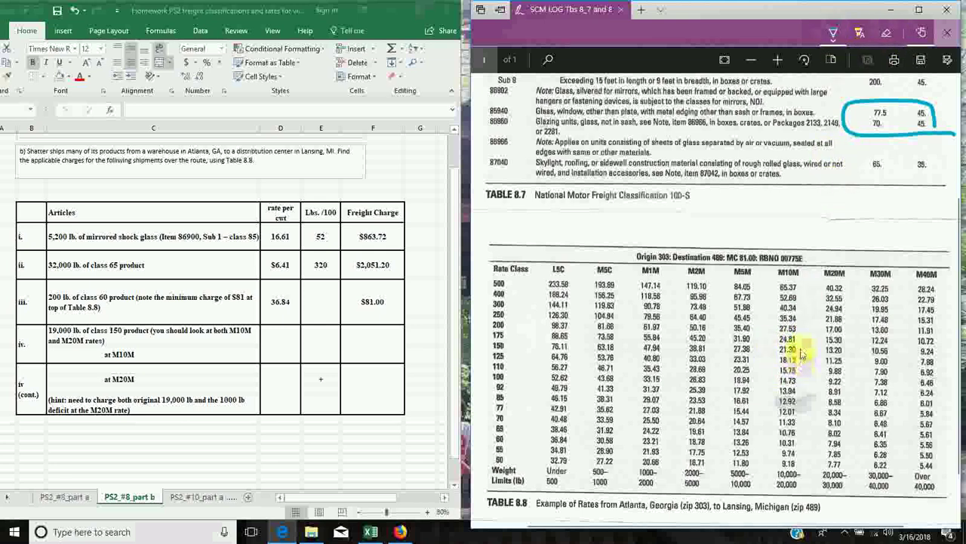
mouse_move(802, 336)
mouse_down()
mouse_move(774, 346)
mouse_move(801, 356)
mouse_move(787, 359)
mouse_up()
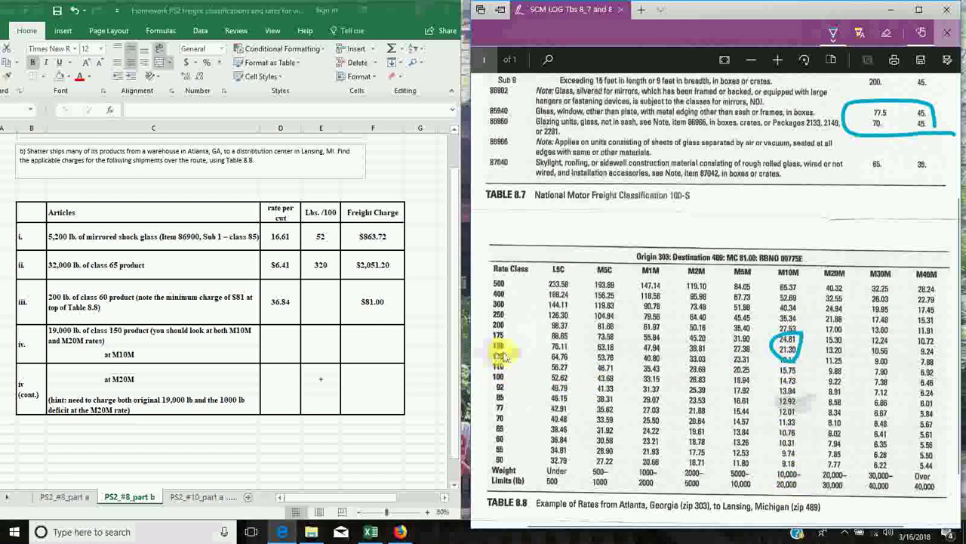
Enter 21.3 as the rate per cwt and =19000/100 as the Lbs./100 for row iv at M10M.
click(278, 346)
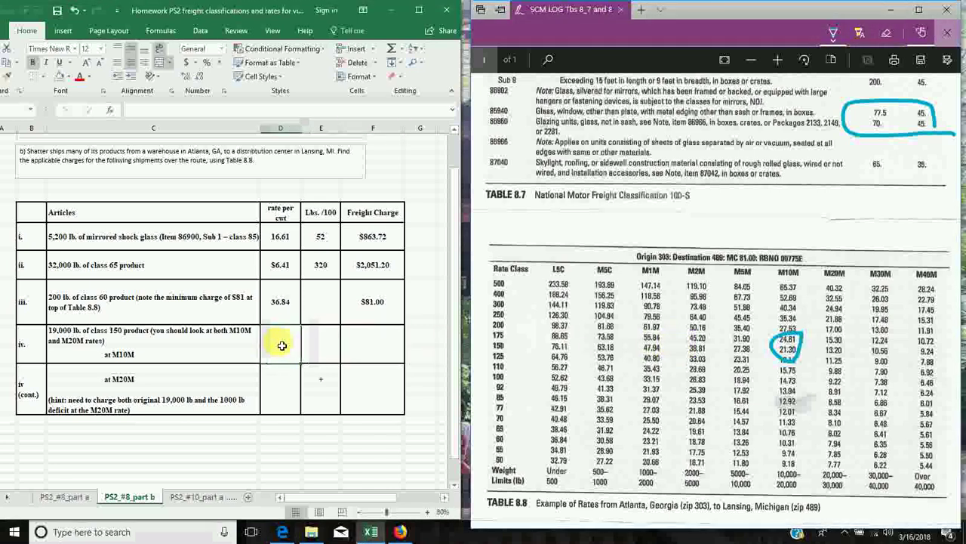
text(21)
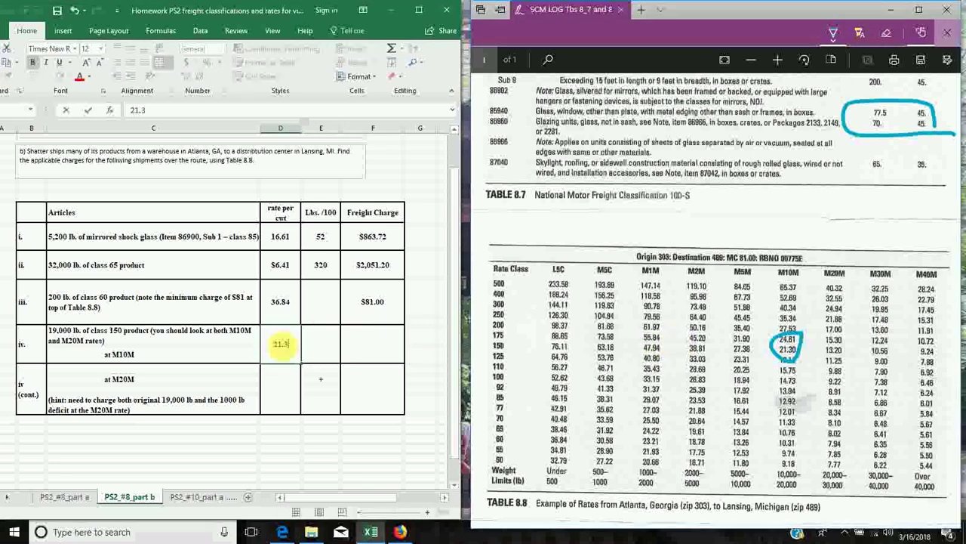
text(.3)
key(Tab)
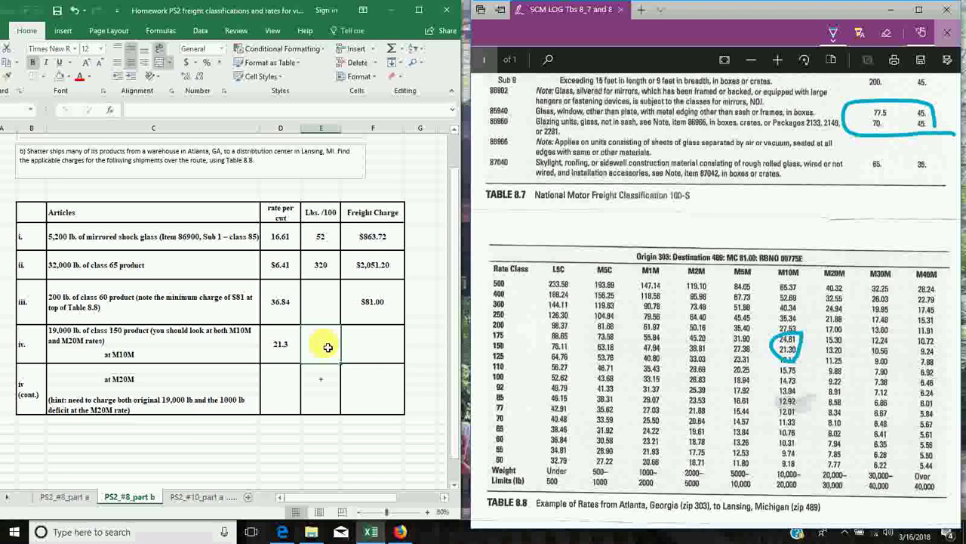
text(=1)
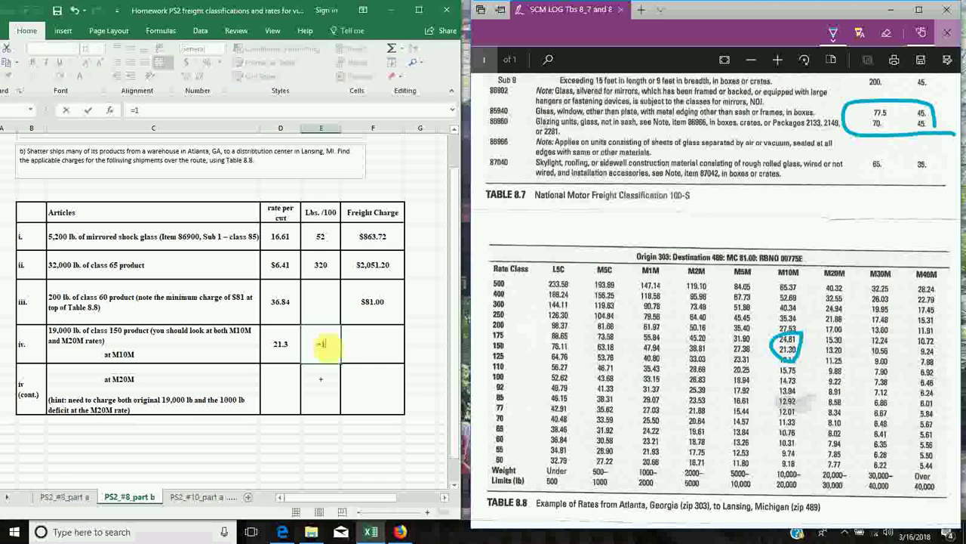
text(9000/100)
key(Return)
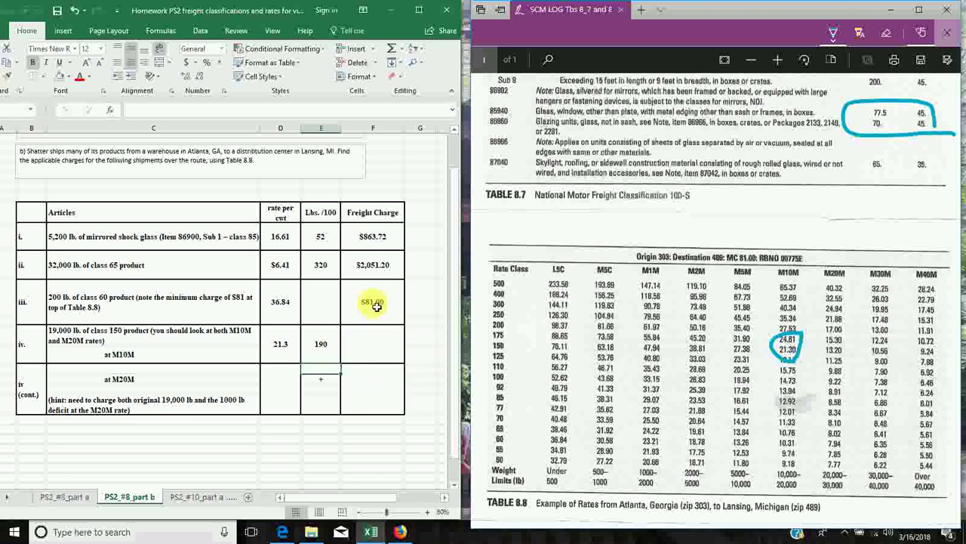
Copy the freight charge formula from row ii into the row iv Freight Charge cell at M10M.
click(381, 266)
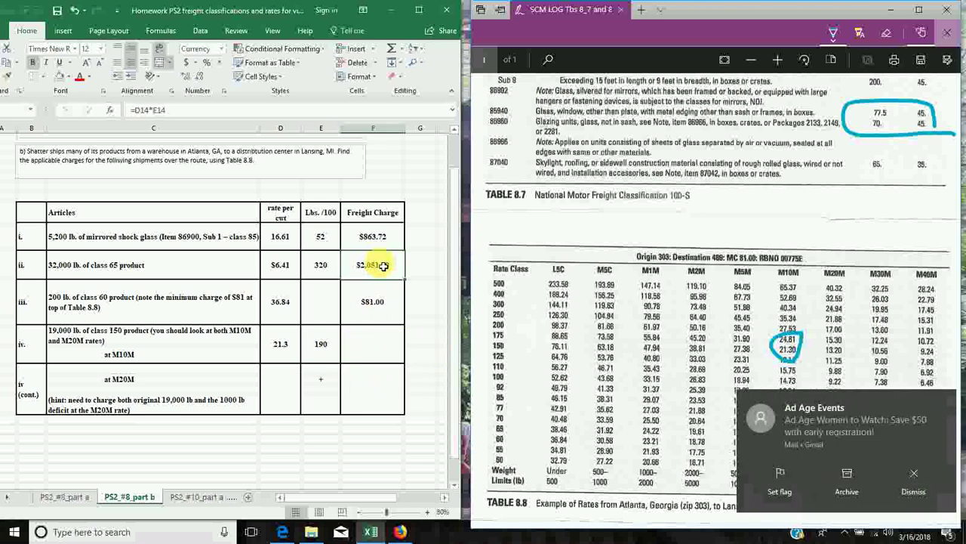
key(ctrl+c)
click(370, 351)
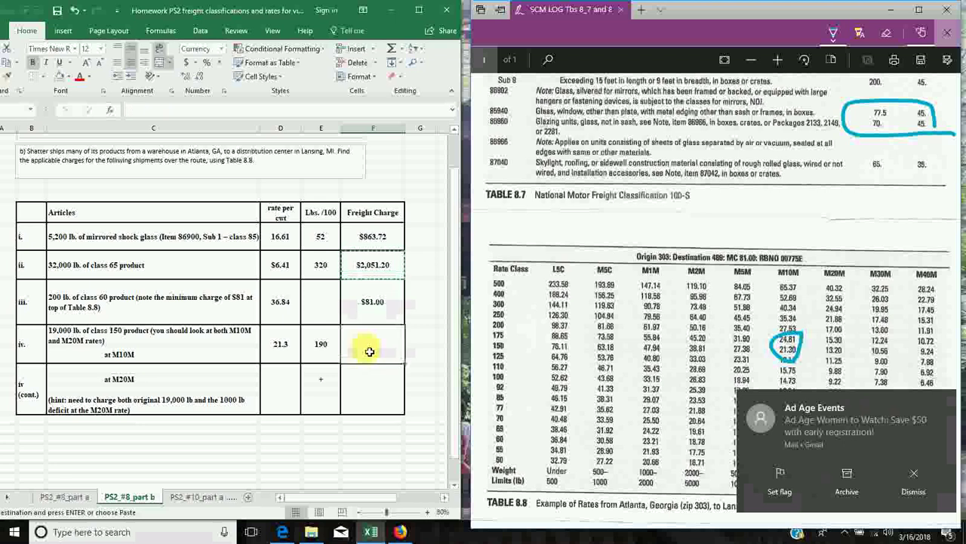
key(ctrl+v)
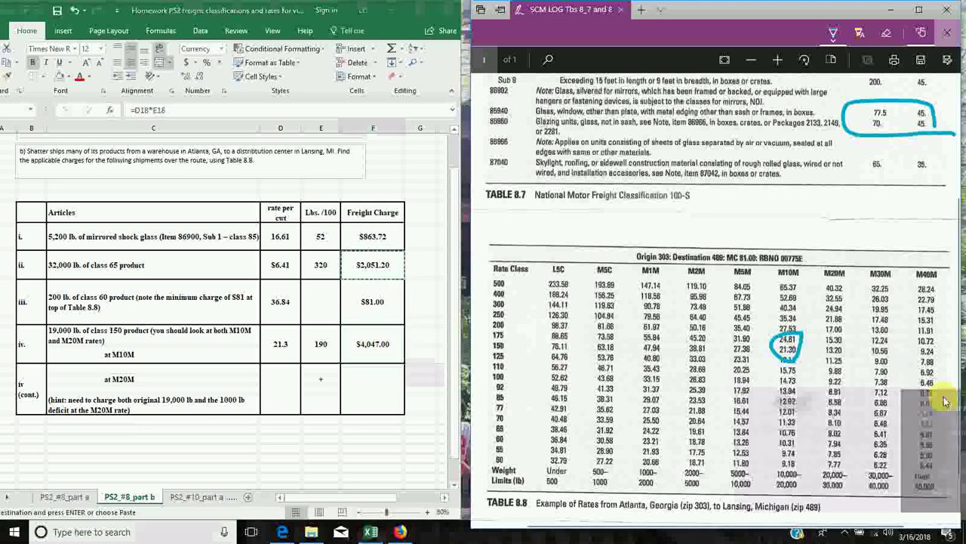
Circle the class 150 M20M rate in Table 8.8 and enter 13.20 as the rate per cwt for row iv (cont.).
click(377, 392)
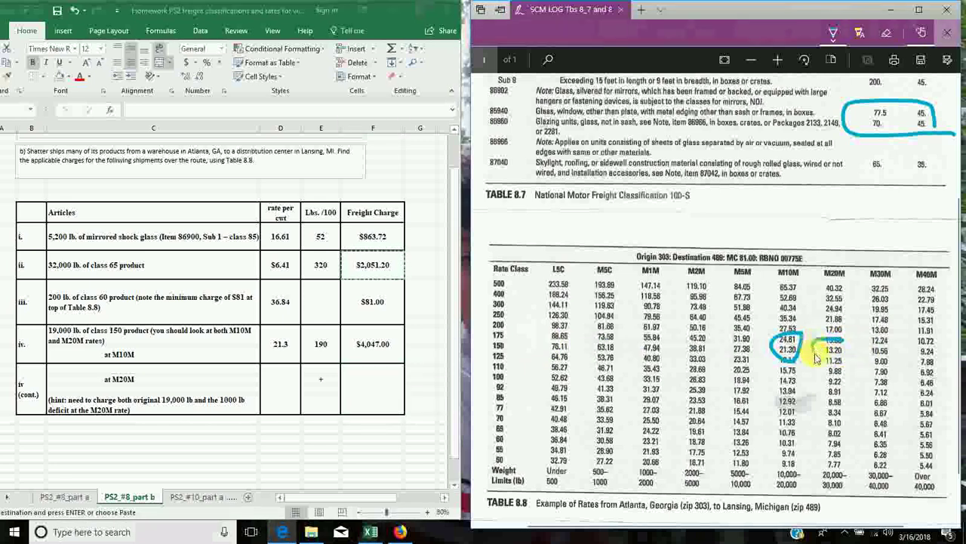
mouse_move(838, 340)
mouse_down()
mouse_move(814, 353)
mouse_move(857, 349)
mouse_move(845, 364)
mouse_up()
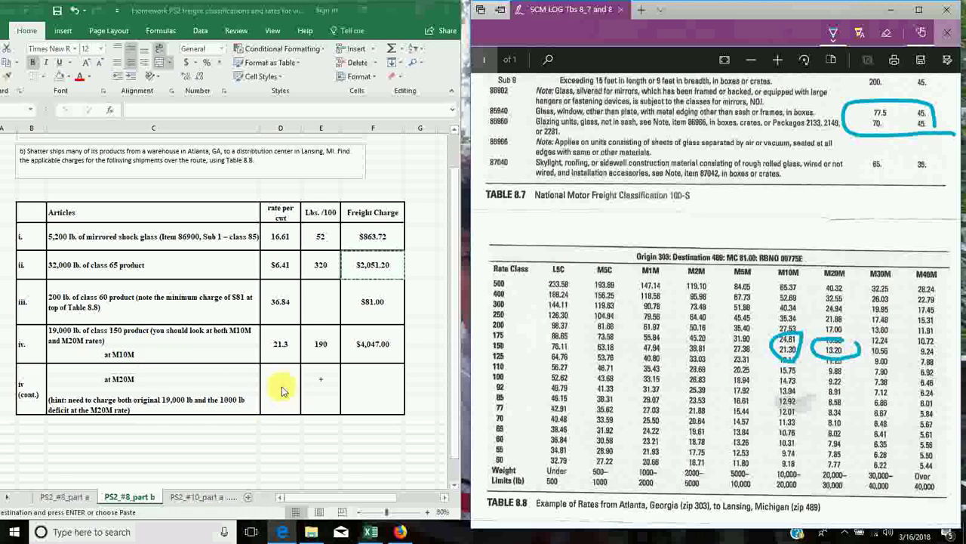
click(378, 395)
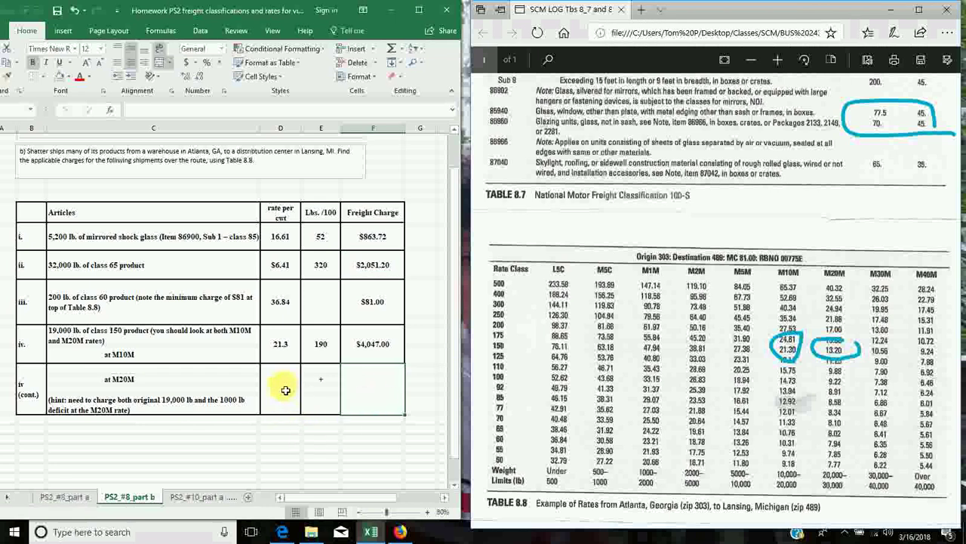
click(287, 394)
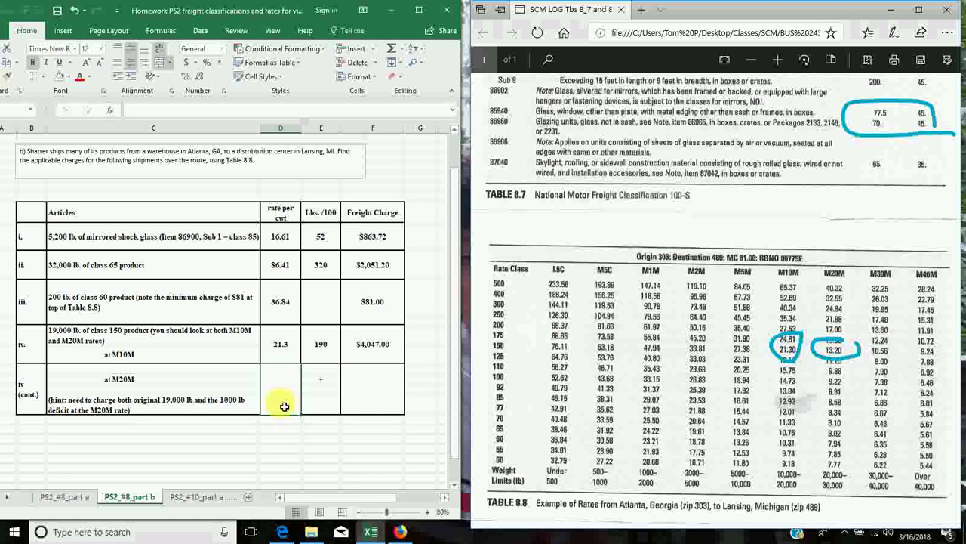
click(280, 446)
click(280, 389)
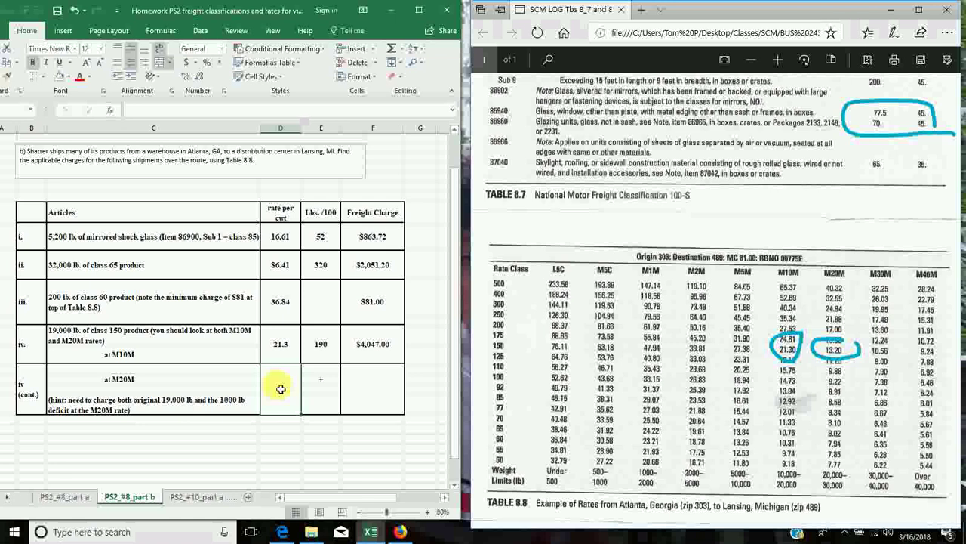
text(13)
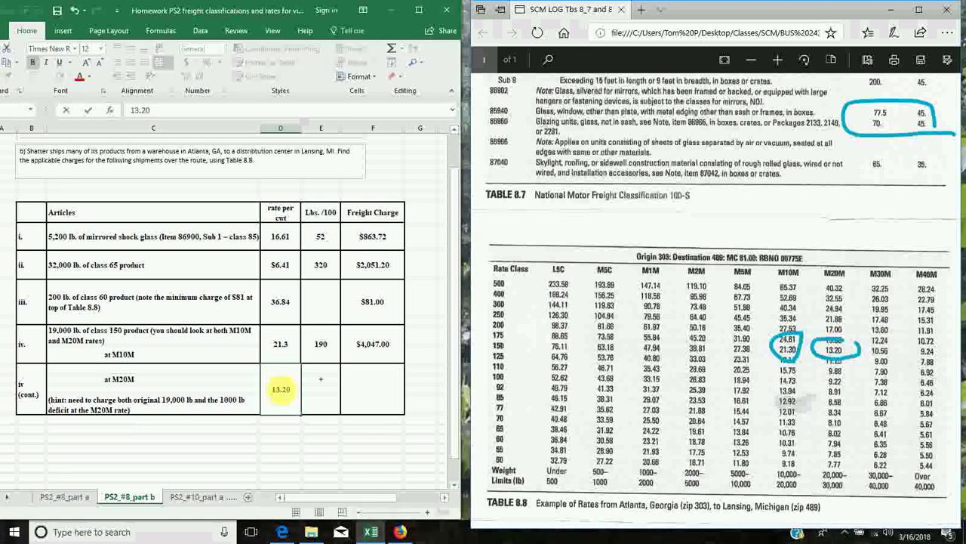
text(.20)
key(Tab)
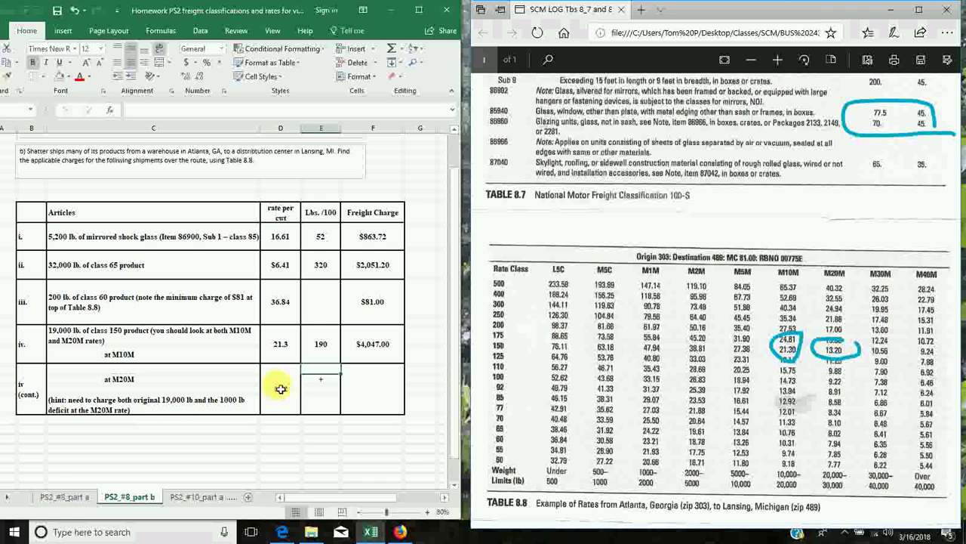
Enter =19000/100 in the Lbs./100 cell above the plus sign in row iv (cont.), keeping 13.2 as the rate.
text(=19)
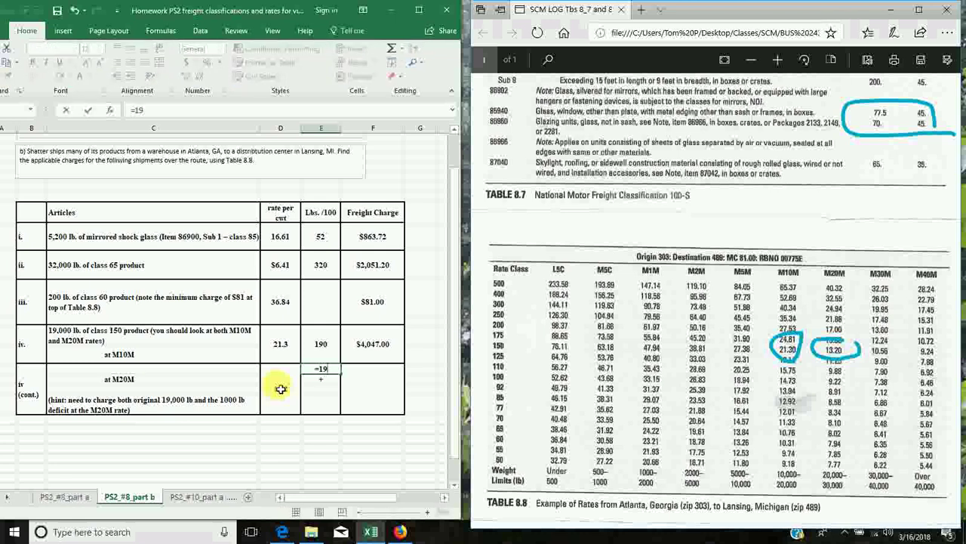
text(000/100)
key(Return)
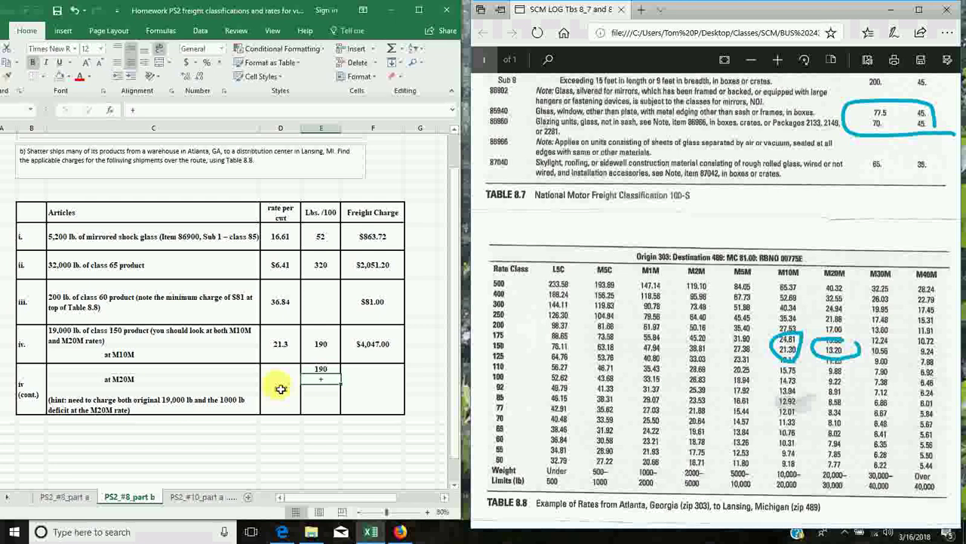
click(281, 388)
text(13.2)
key(Return)
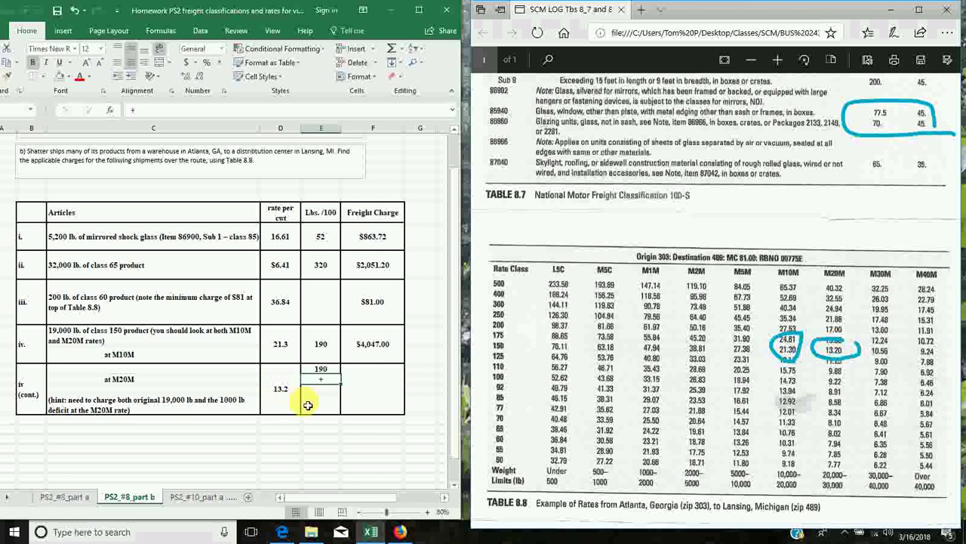
click(331, 370)
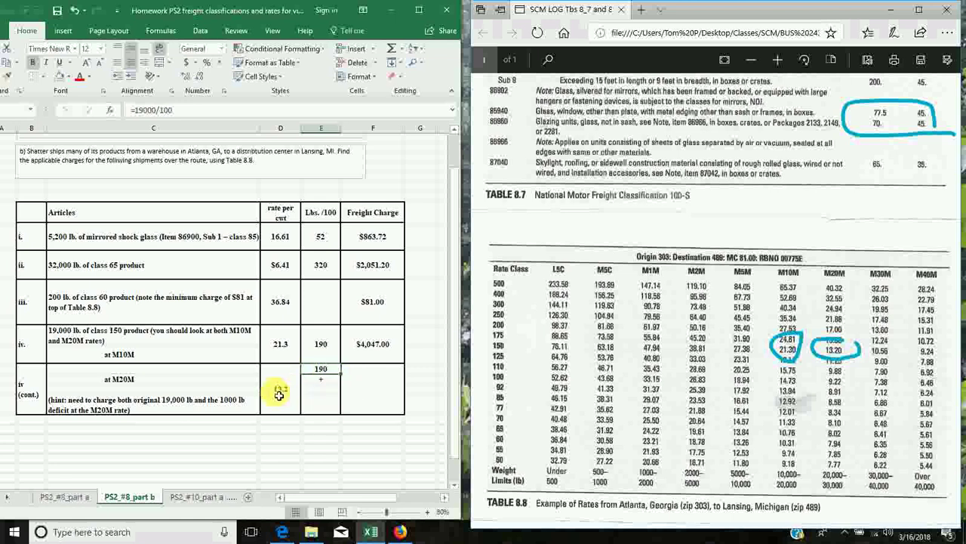
click(373, 345)
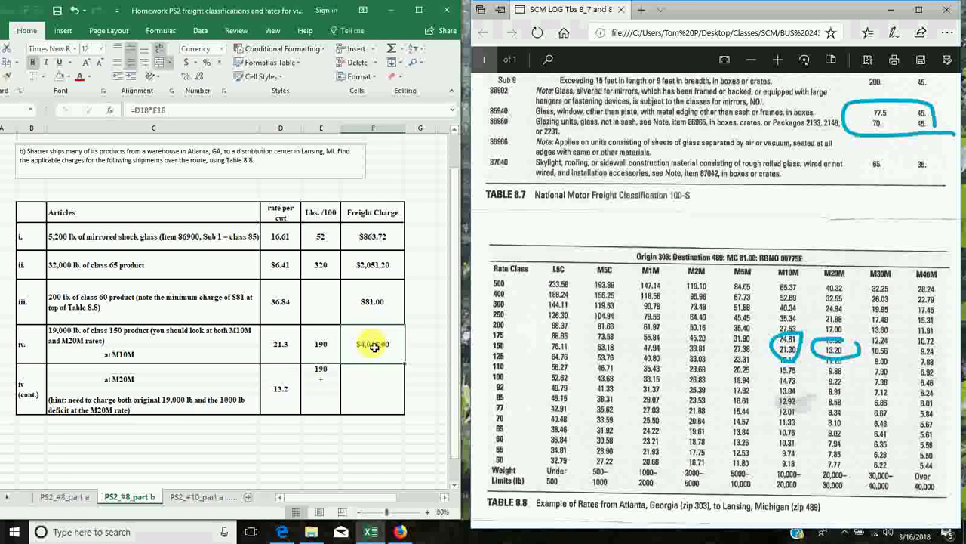
key(ctrl+c)
click(377, 389)
text(4047)
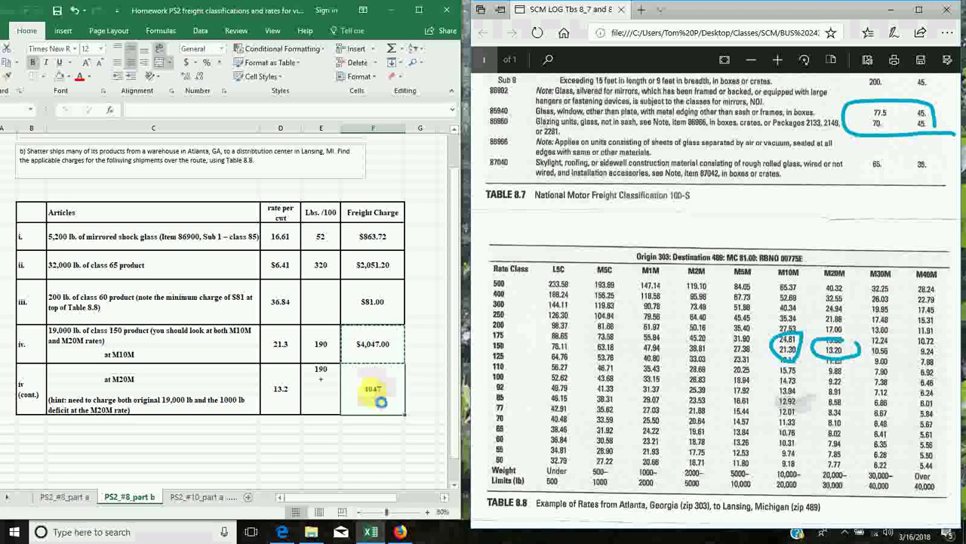
key(ctrl+v)
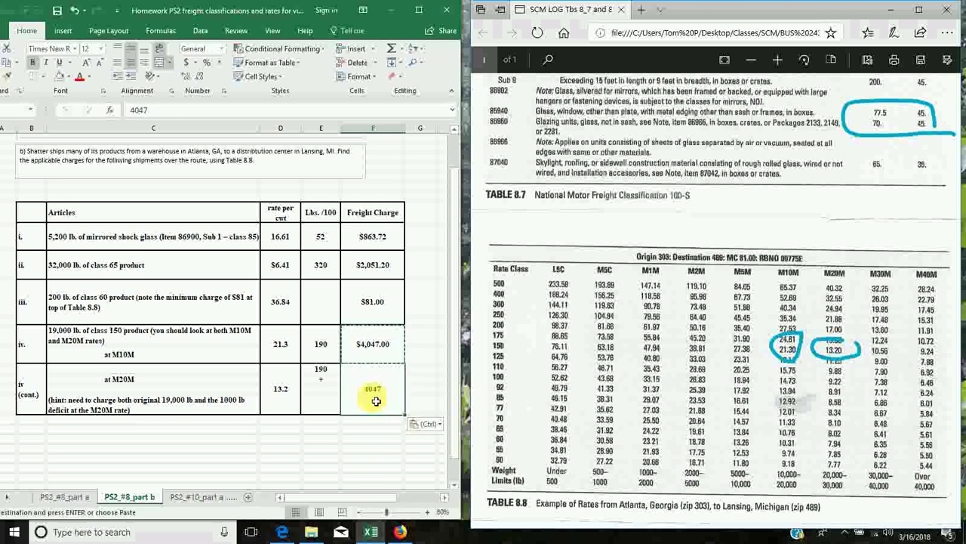
key(Escape)
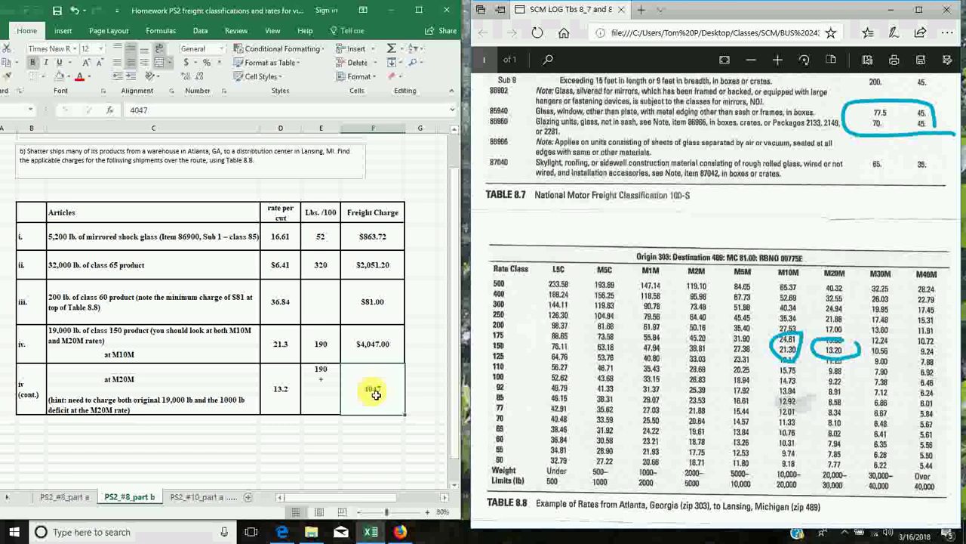
key(Delete)
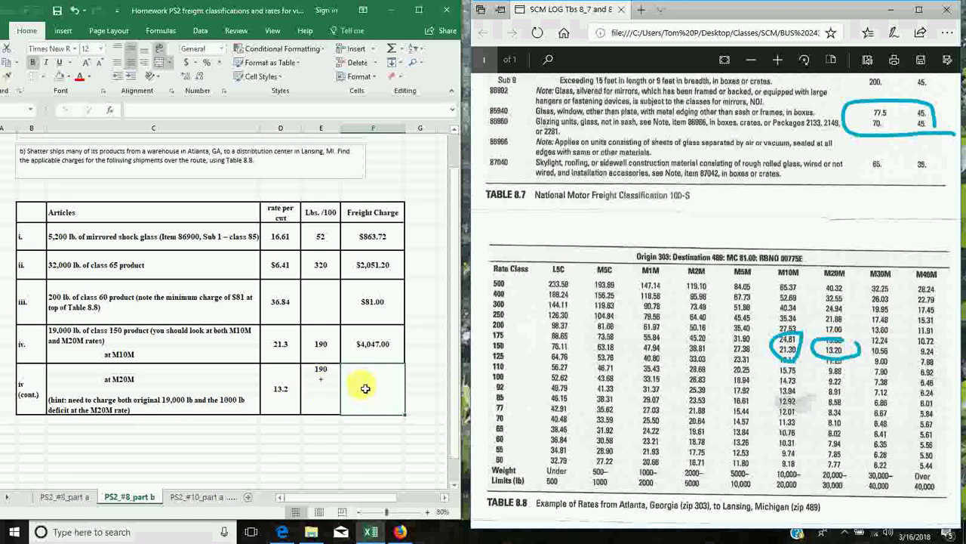
Enter =D20*E20 in the row iv (cont.) Freight Charge cell to compute the charge at M20M.
text(=)
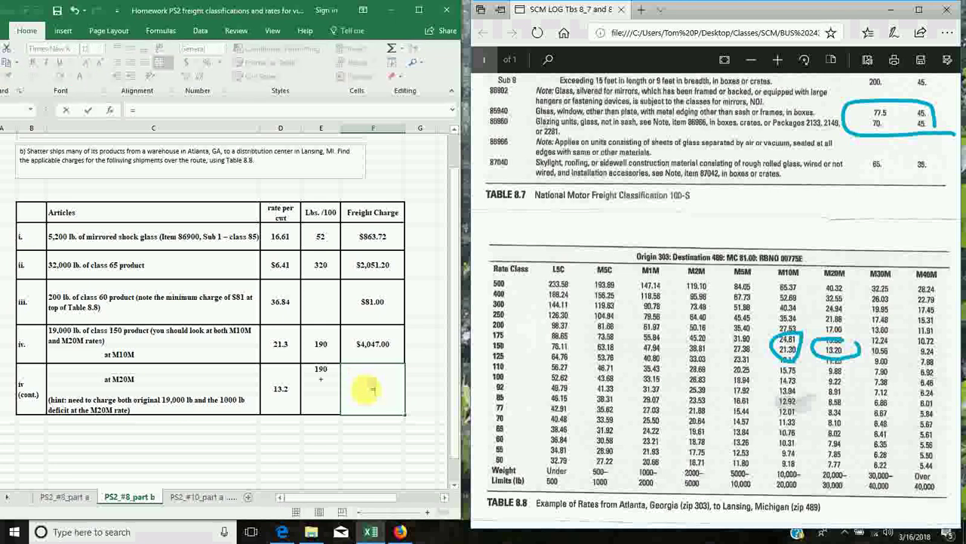
key(Left)
key(Left)
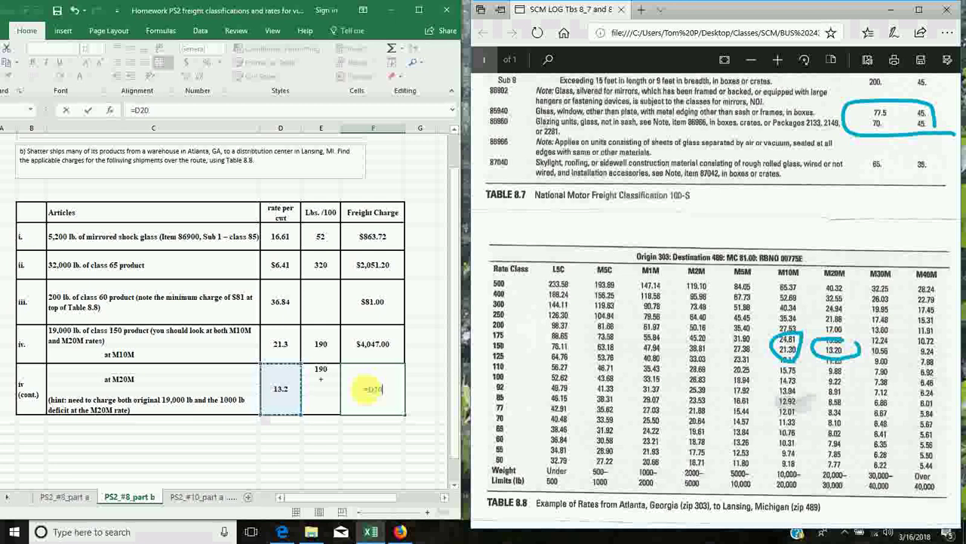
text(*)
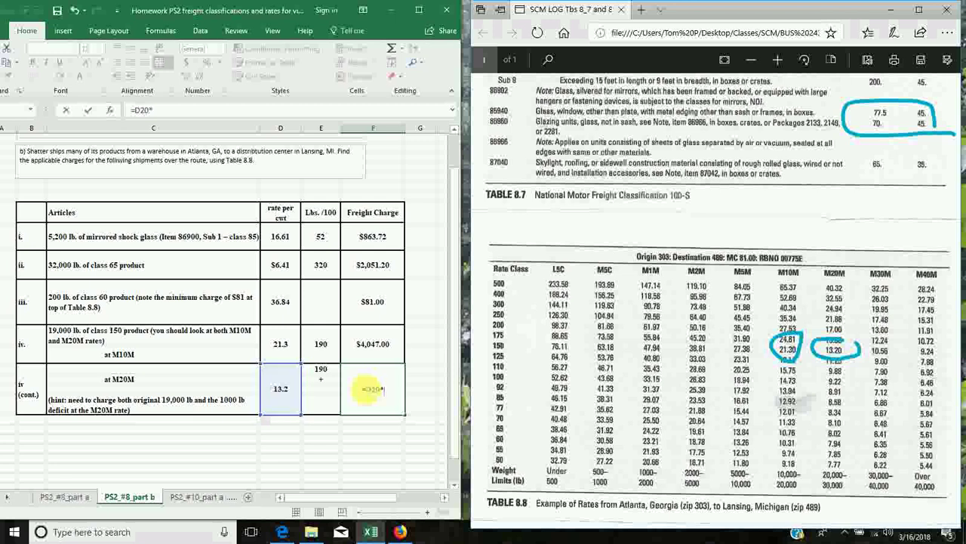
text(G20)
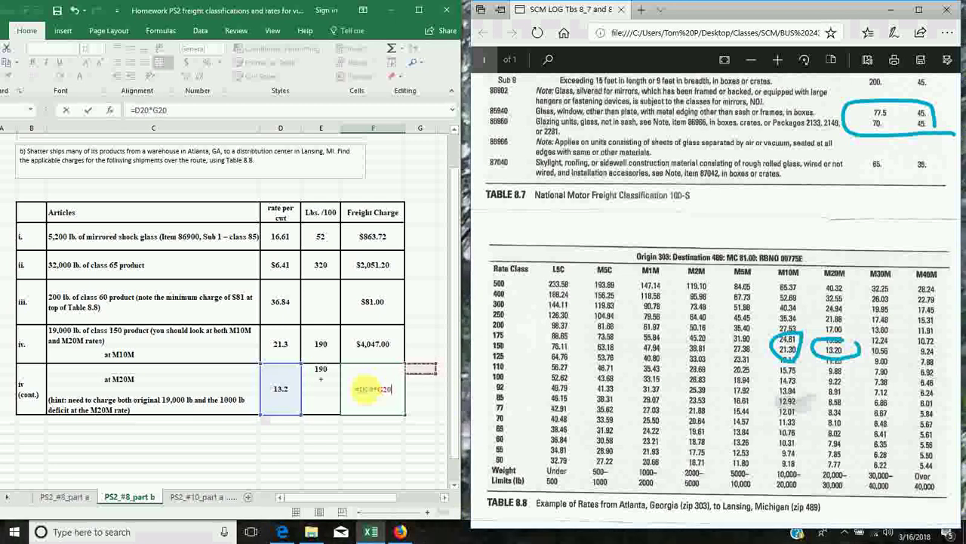
key(BackSpace)
key(BackSpace)
key(BackSpace)
text(E20)
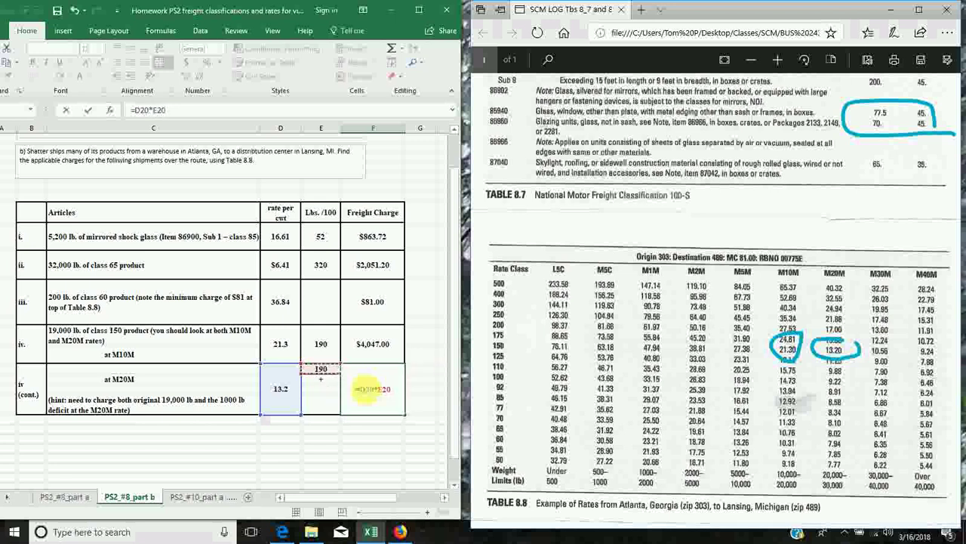
key(Return)
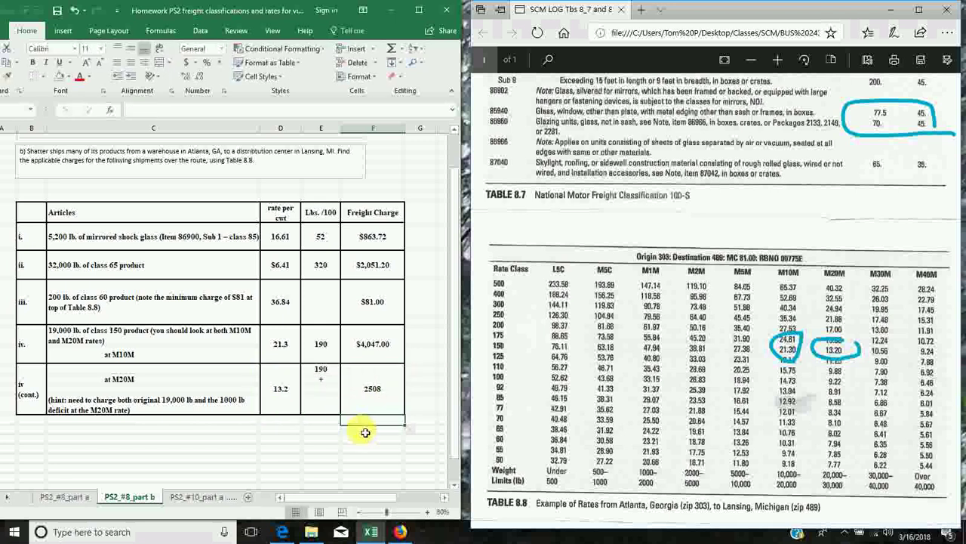
Apply the Accounting number format to the row iv (cont.) freight charge.
click(377, 388)
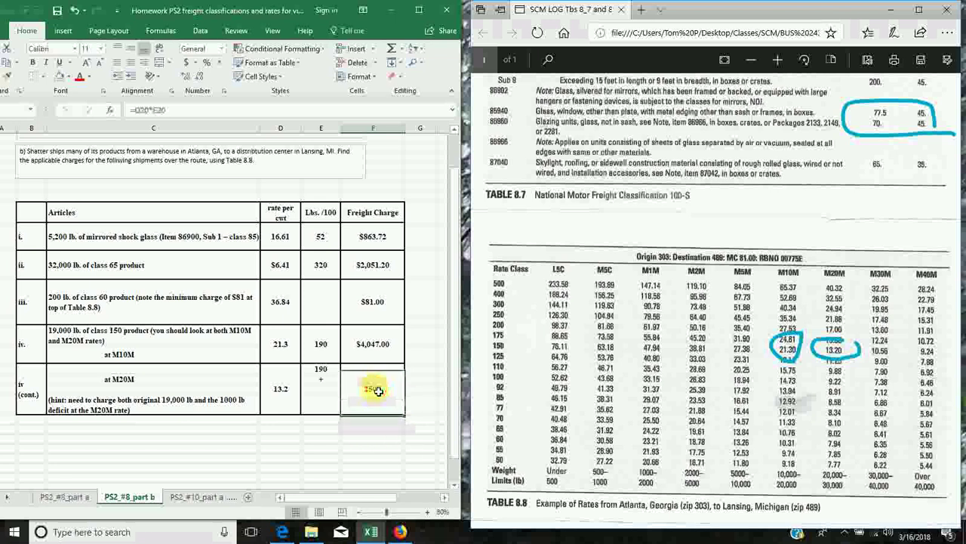
click(187, 62)
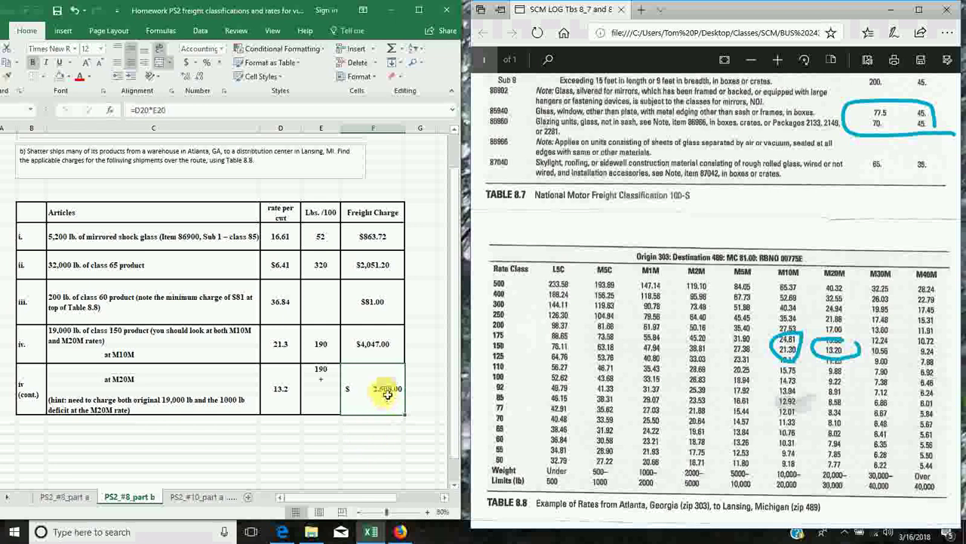
click(373, 449)
click(381, 430)
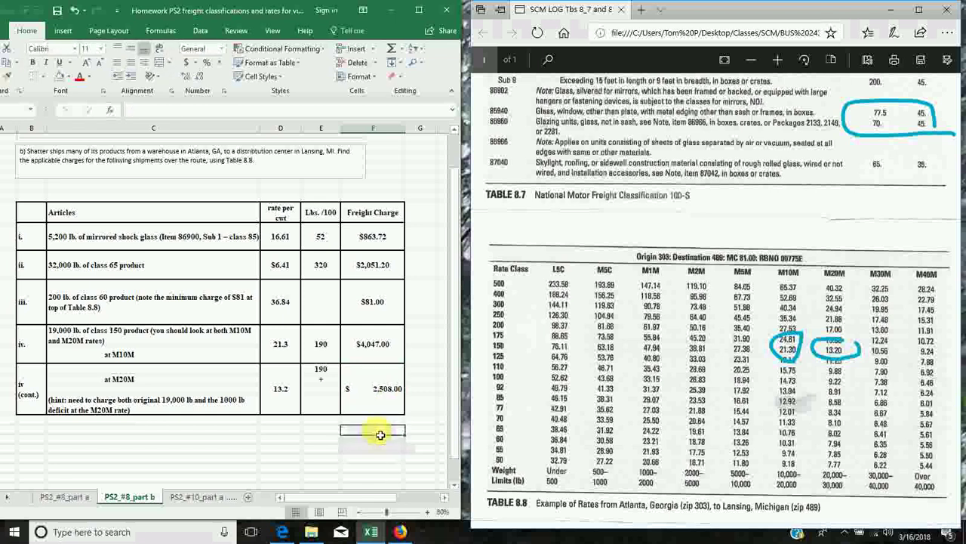
Below the table, enter 13.2 as the rate in D26 and =1000/100 as the Lbs./100 in E26 for the deficit weight.
click(299, 440)
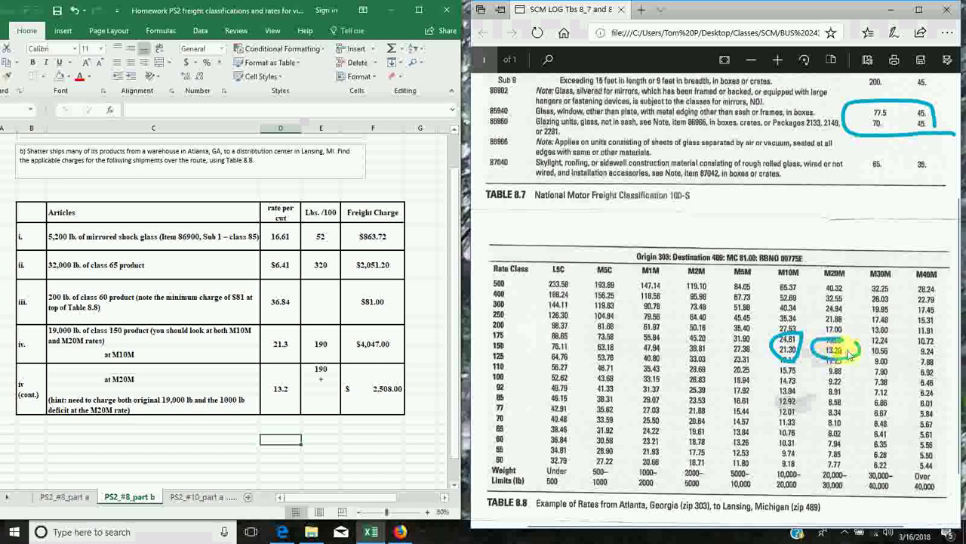
mouse_move(849, 354)
mouse_down()
mouse_move(826, 345)
mouse_move(843, 340)
mouse_move(854, 352)
mouse_up()
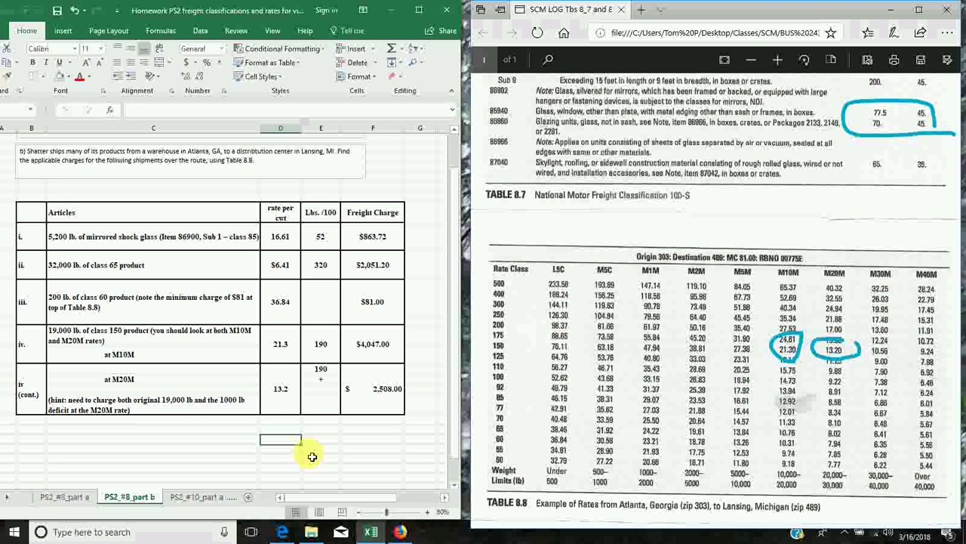
text(13.2)
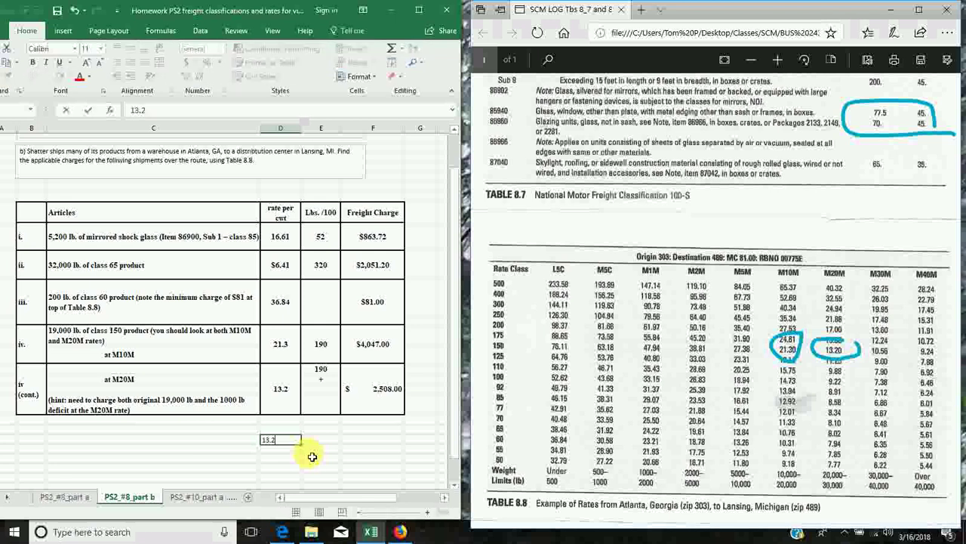
key(Tab)
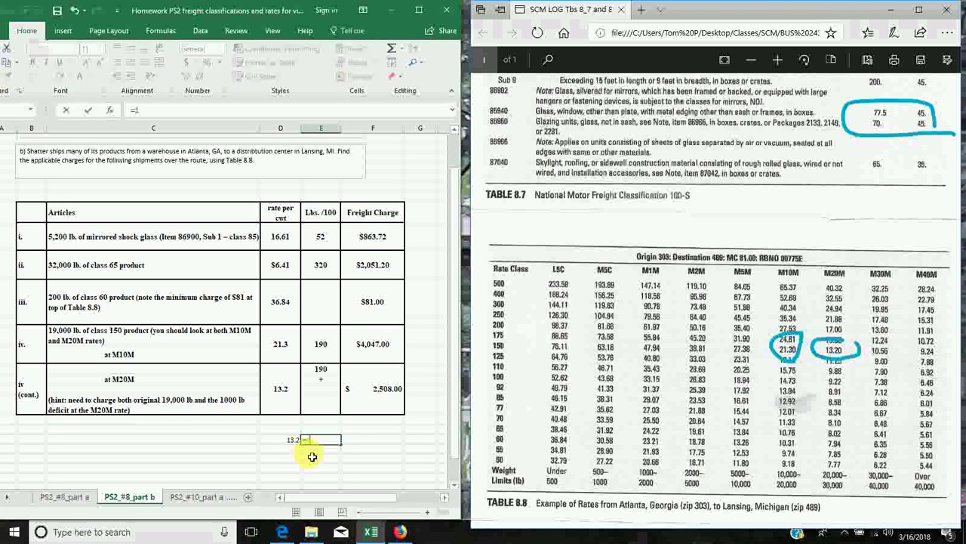
text(000/1)
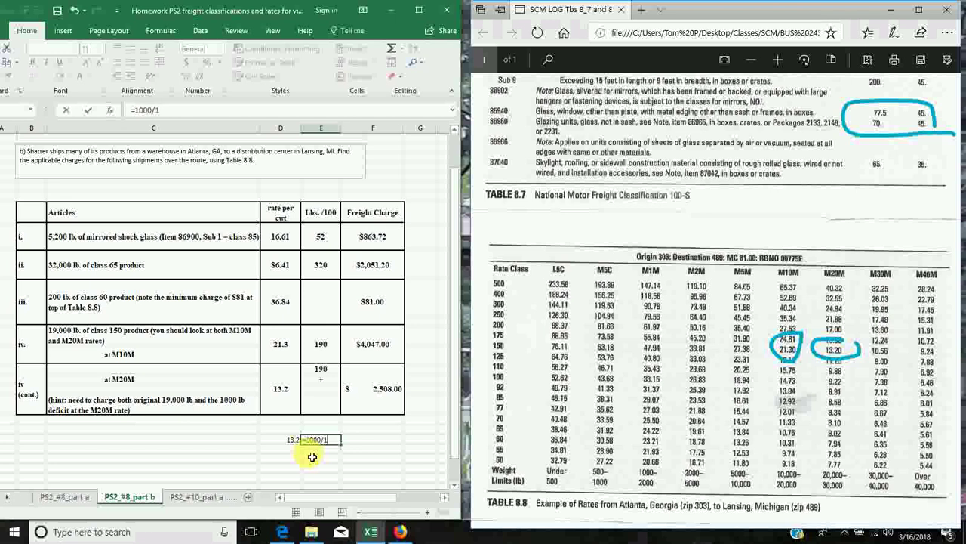
key(Return)
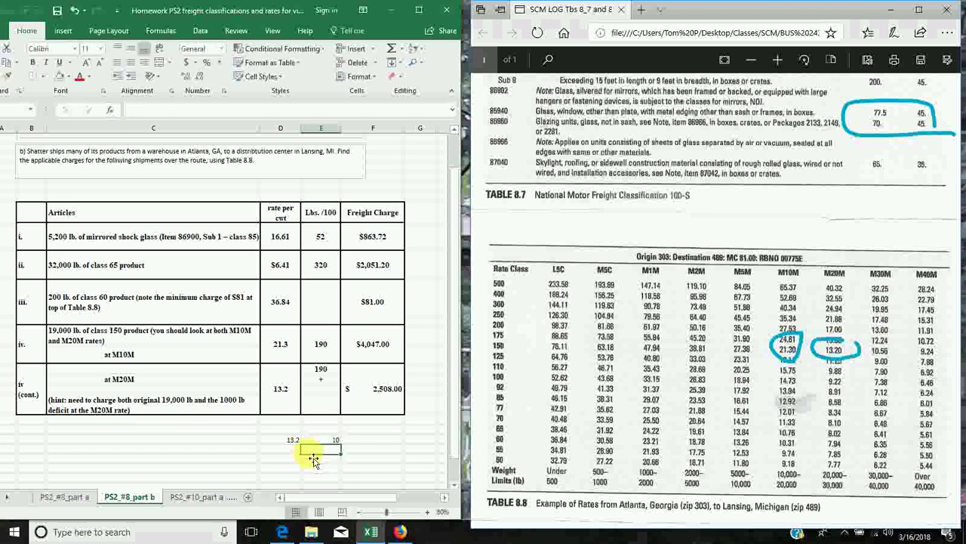
key(Up)
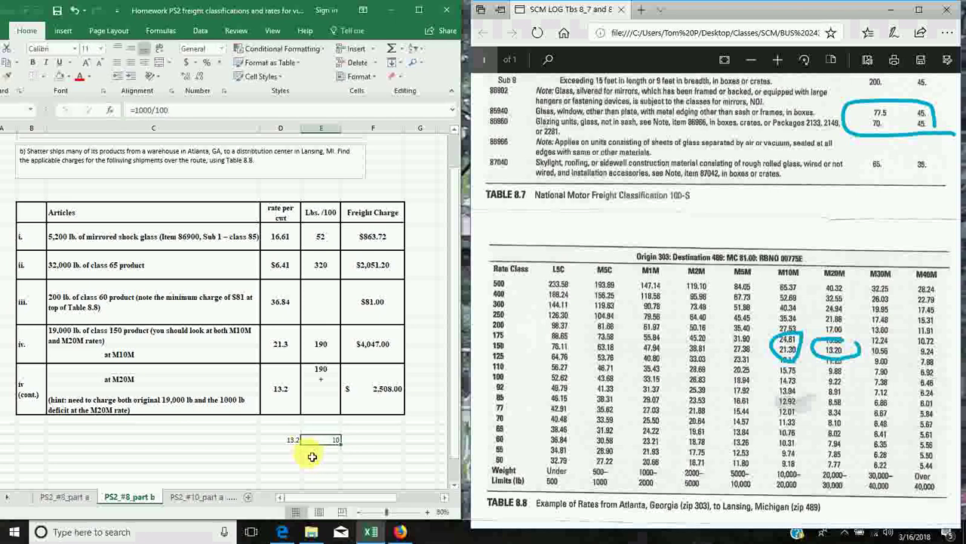
Copy the row iv (cont.) freight charge formula into F26, beside the deficit rate and weight below the table.
key(Right)
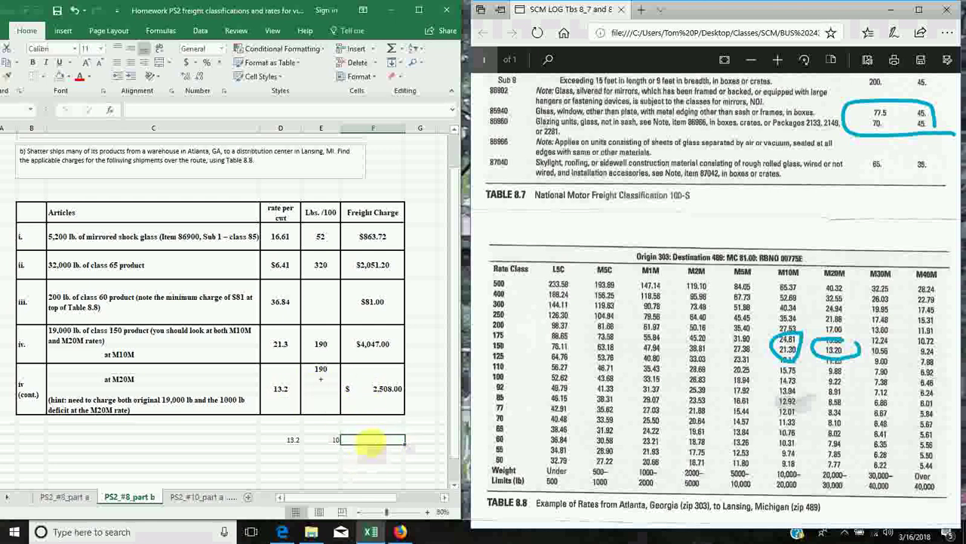
click(383, 395)
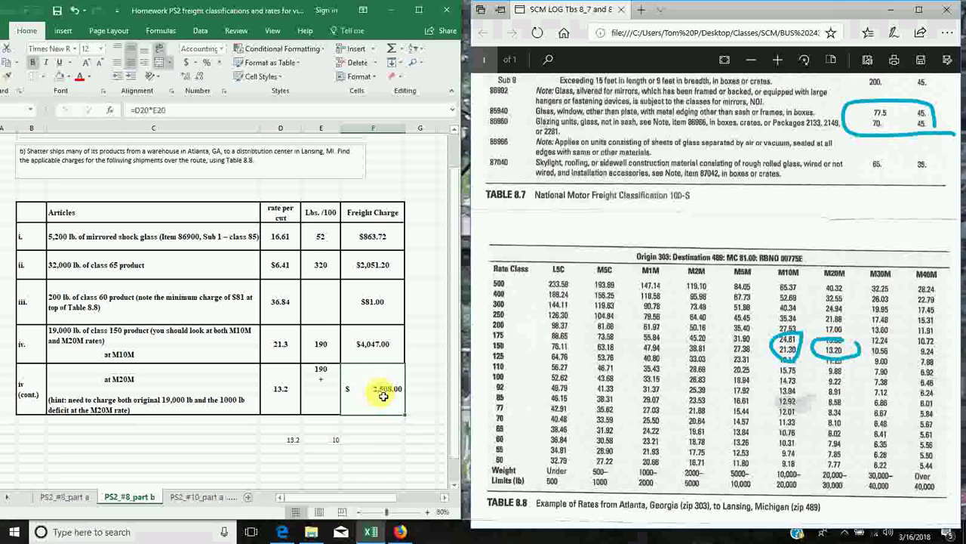
key(ctrl+c)
click(376, 441)
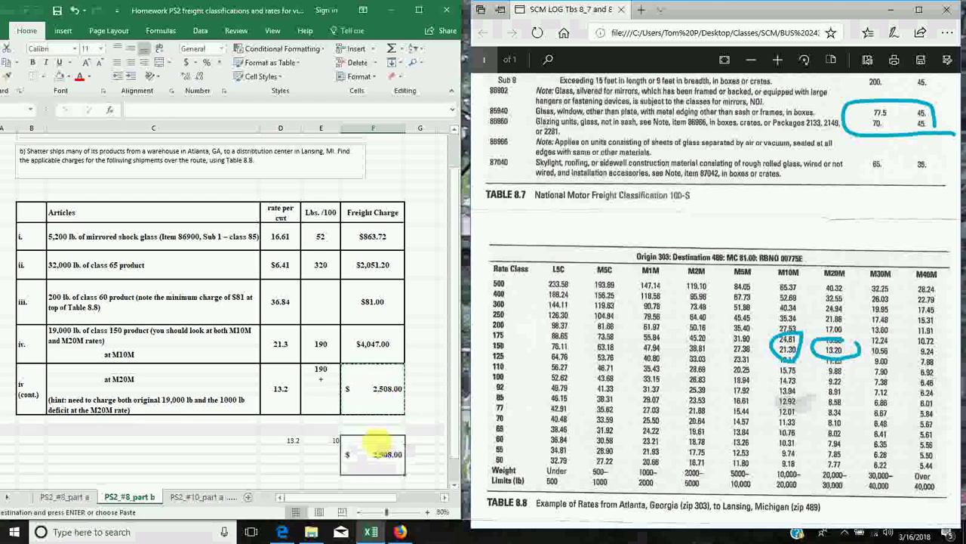
key(ctrl+v)
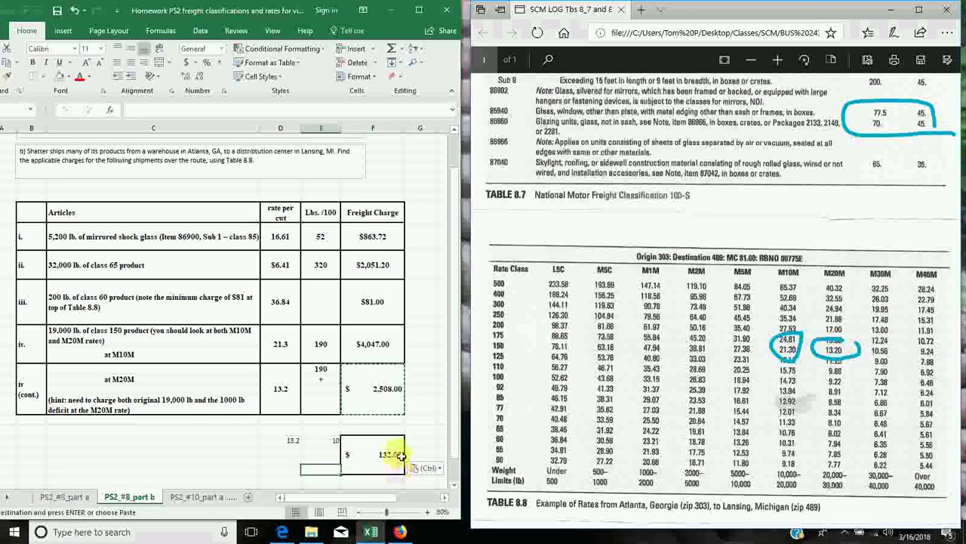
scroll(400, 456, down, 1)
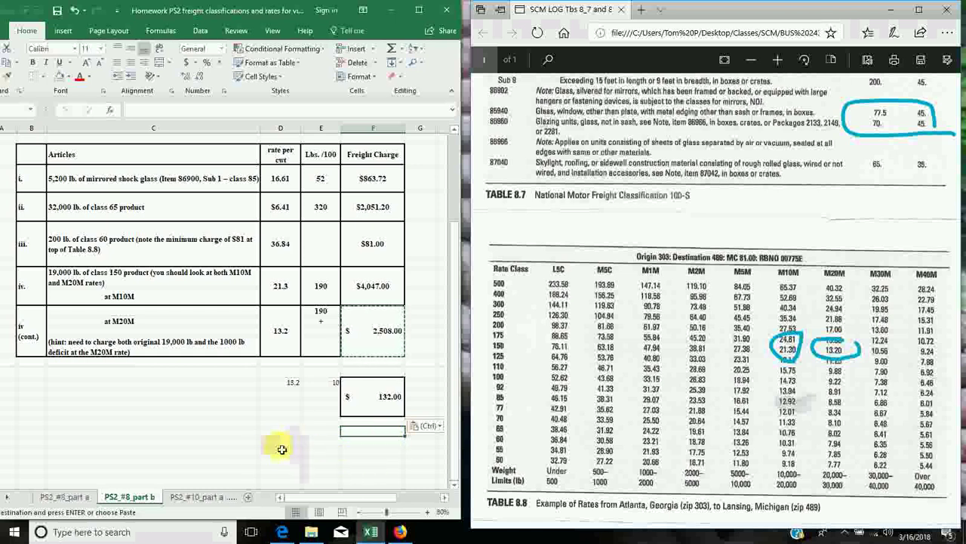
key(Escape)
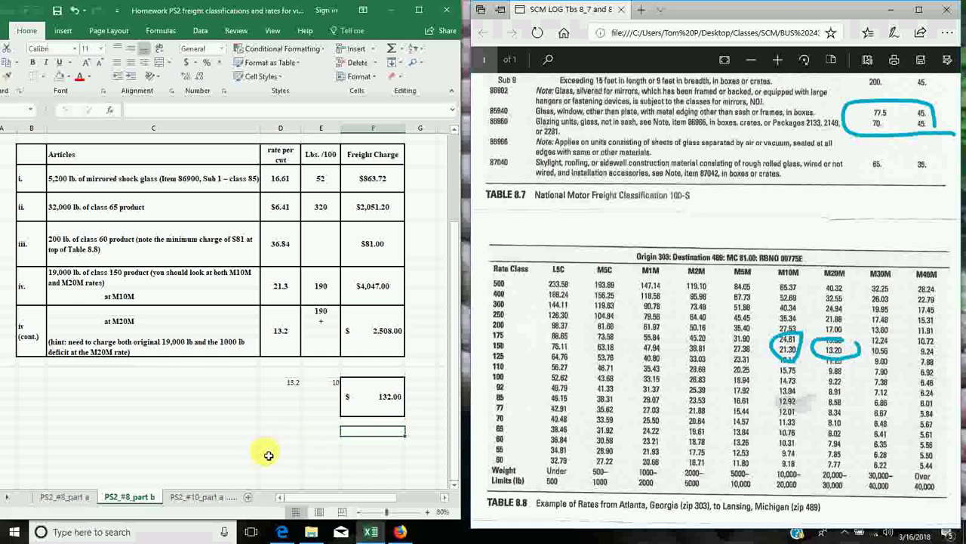
Try to total the M20M charges below the deficit charge with AutoSum over F20:F25.
click(385, 335)
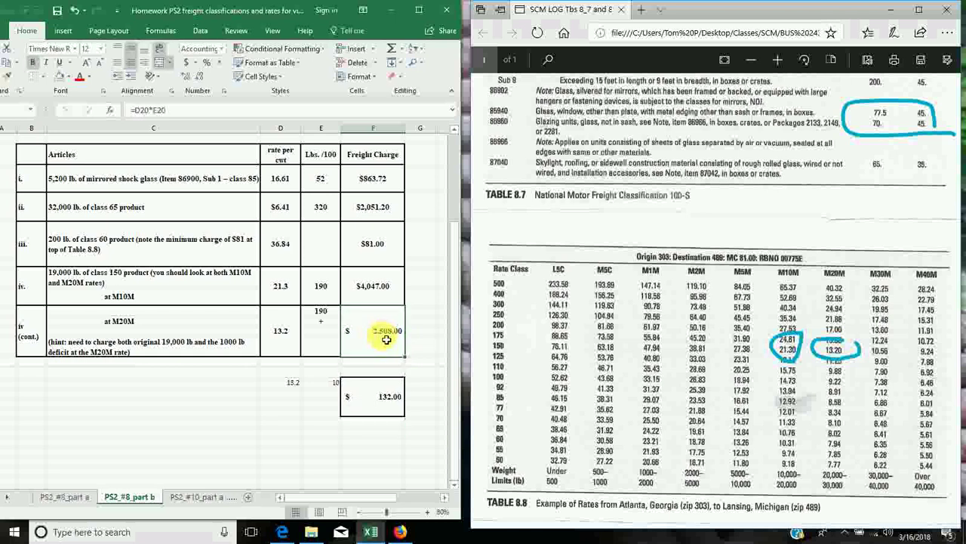
click(372, 440)
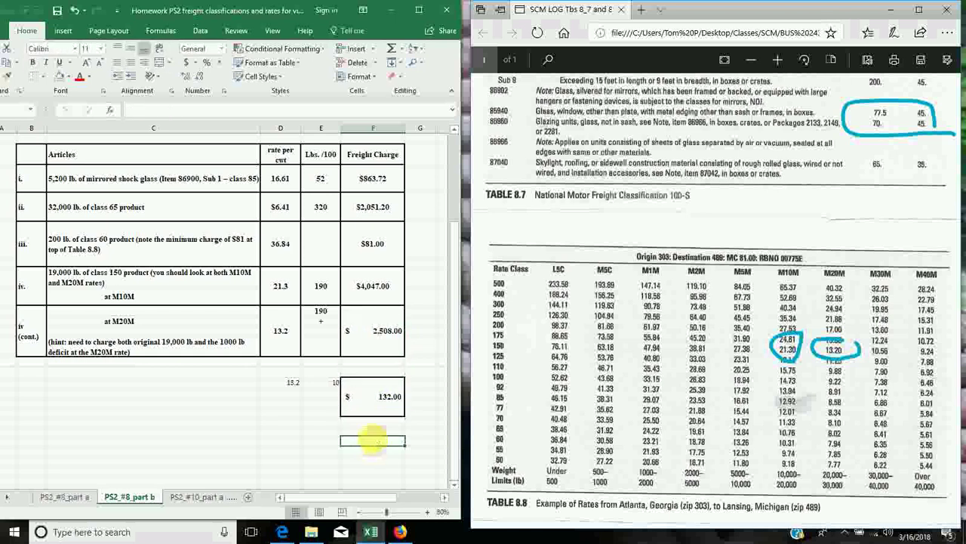
click(161, 30)
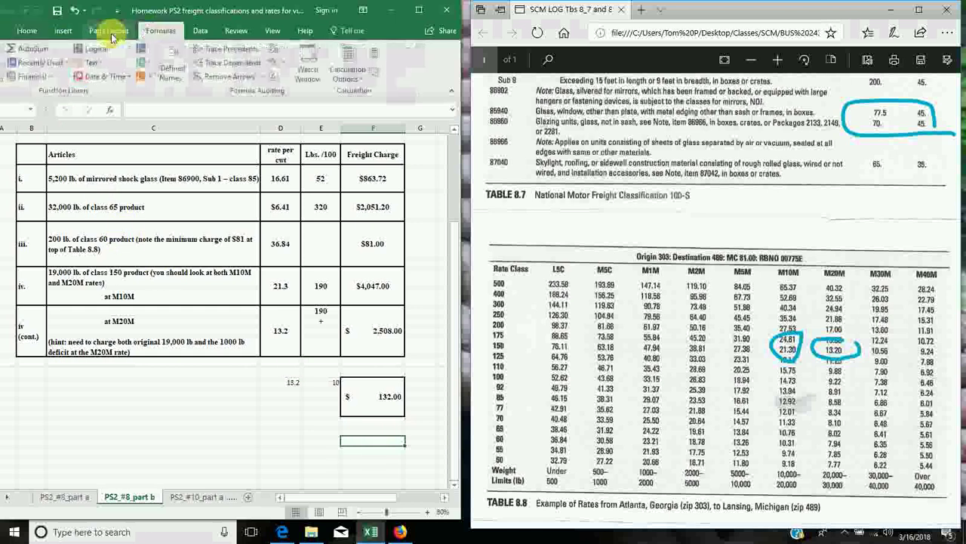
click(28, 48)
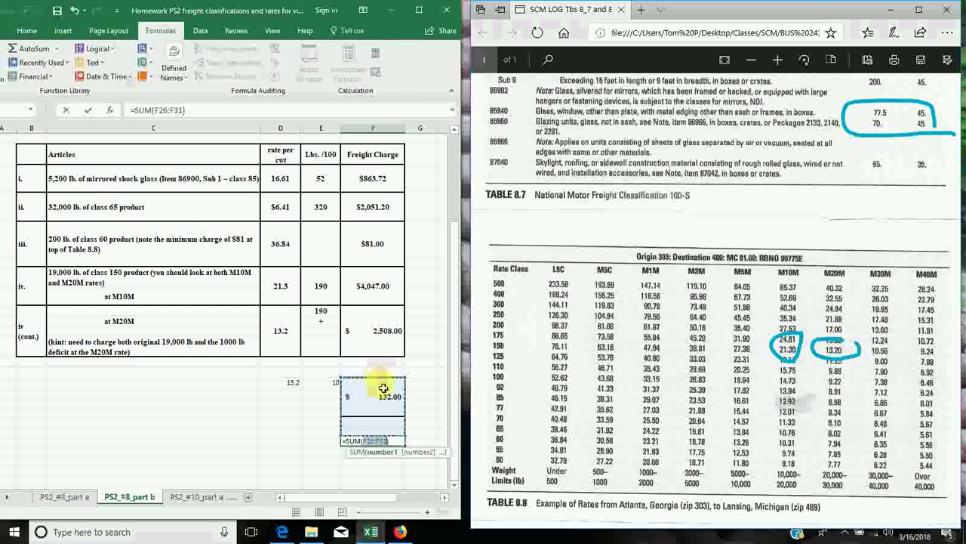
drag(372, 370, 371, 330)
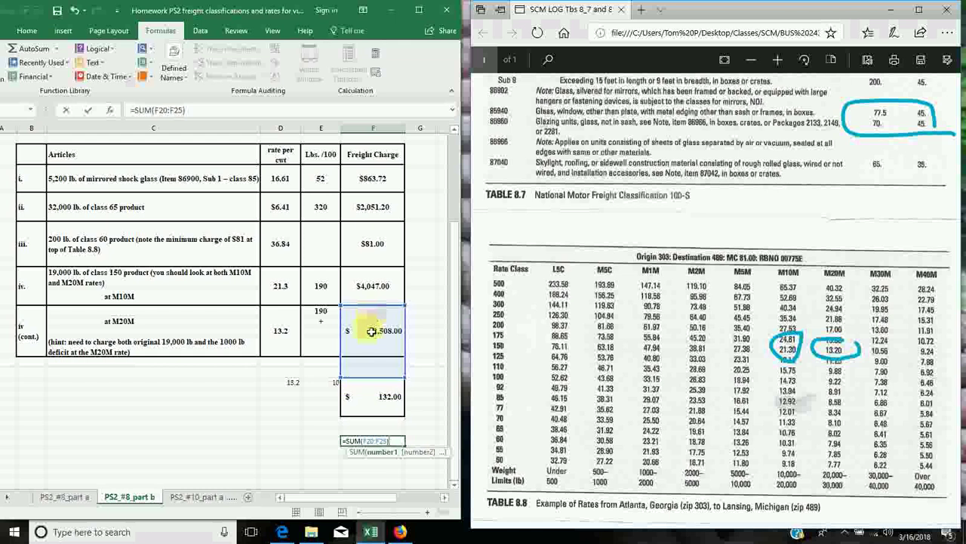
key(Return)
Check the two M20M charges against the AutoSum range and delete the sum formula below them.
click(373, 396)
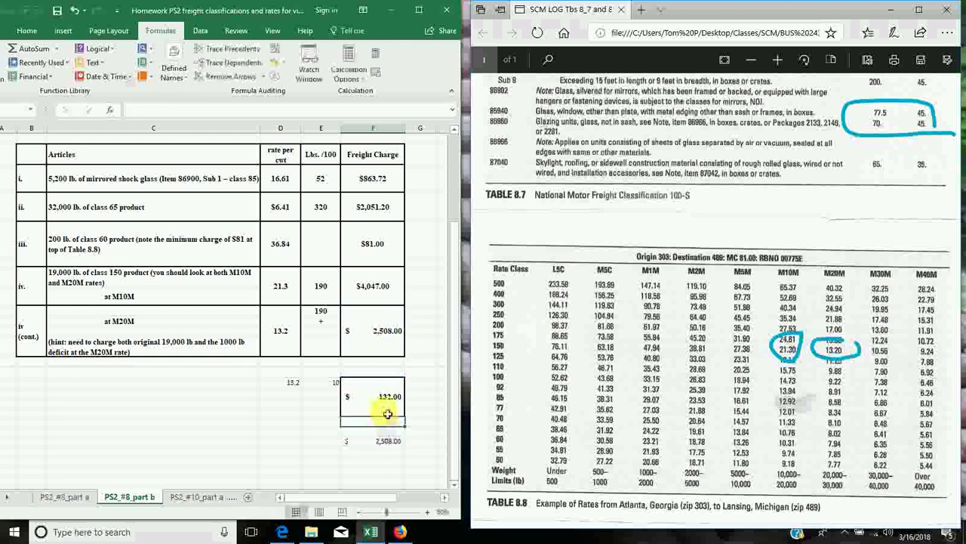
shift+click(380, 340)
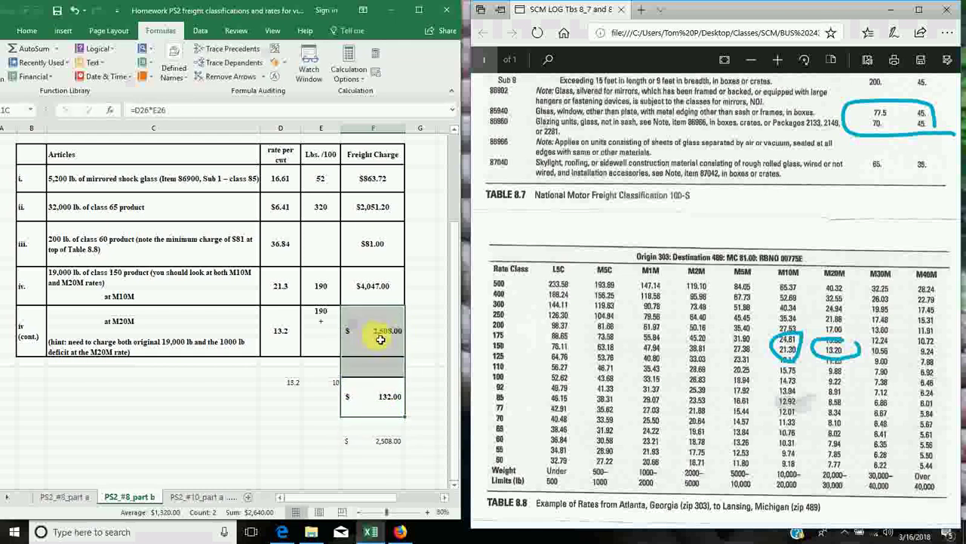
click(370, 459)
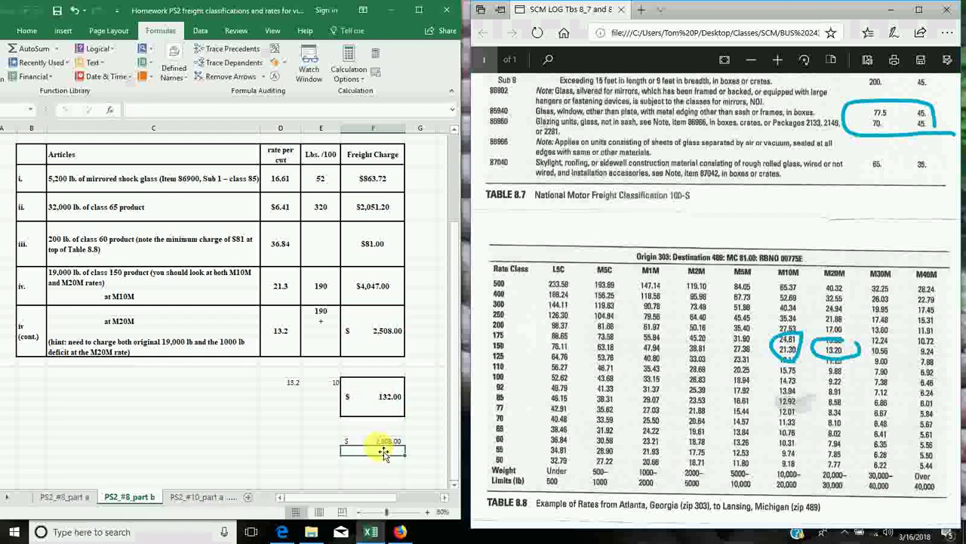
click(382, 443)
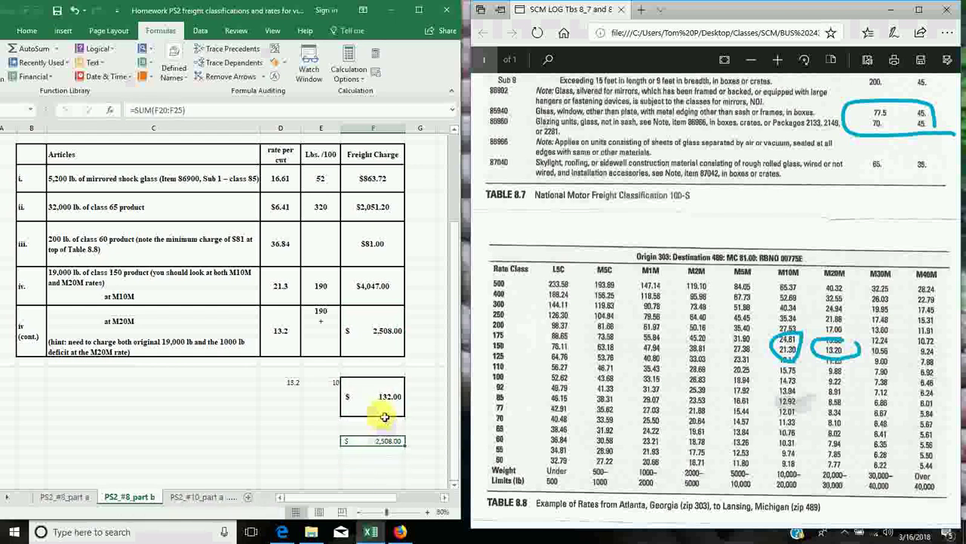
click(382, 412)
click(385, 447)
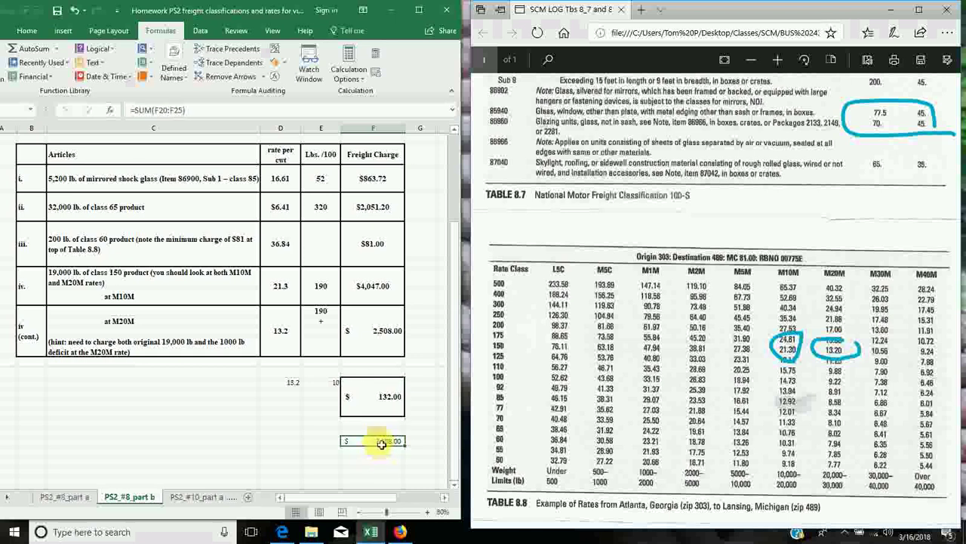
key(Delete)
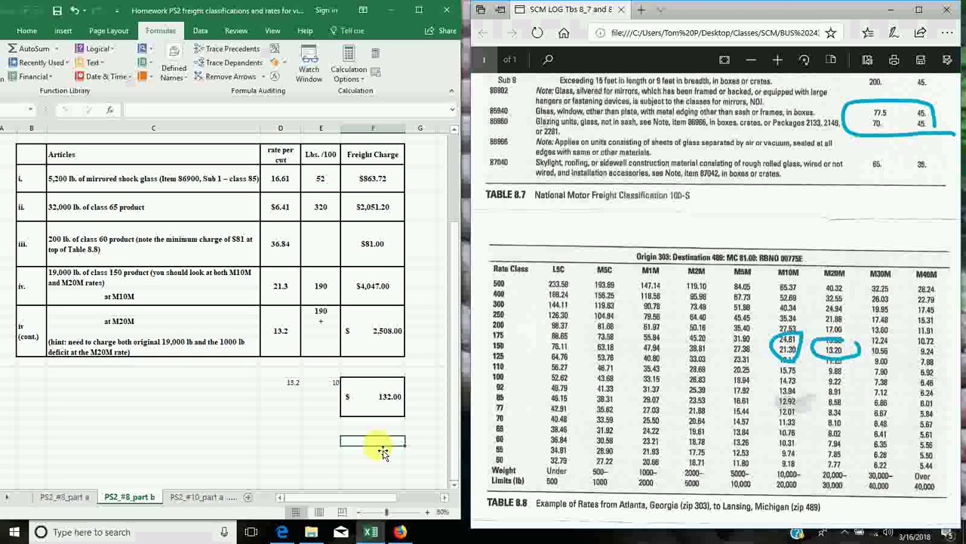
Add the two M20M charges below the deficit charge with the formula =F20+F26.
text(=)
key(Up)
key(Up)
key(Up)
key(Up)
key(Up)
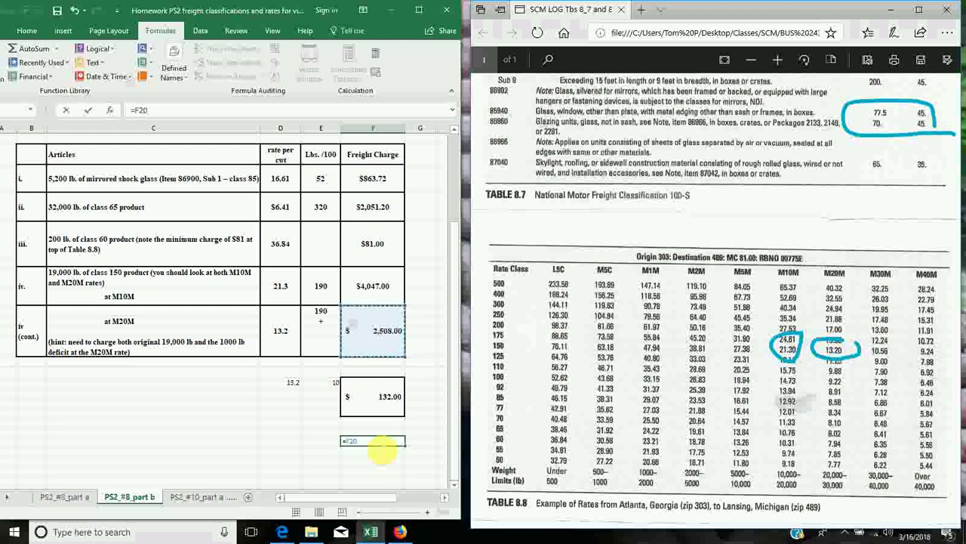
text(+)
key(Up)
key(Up)
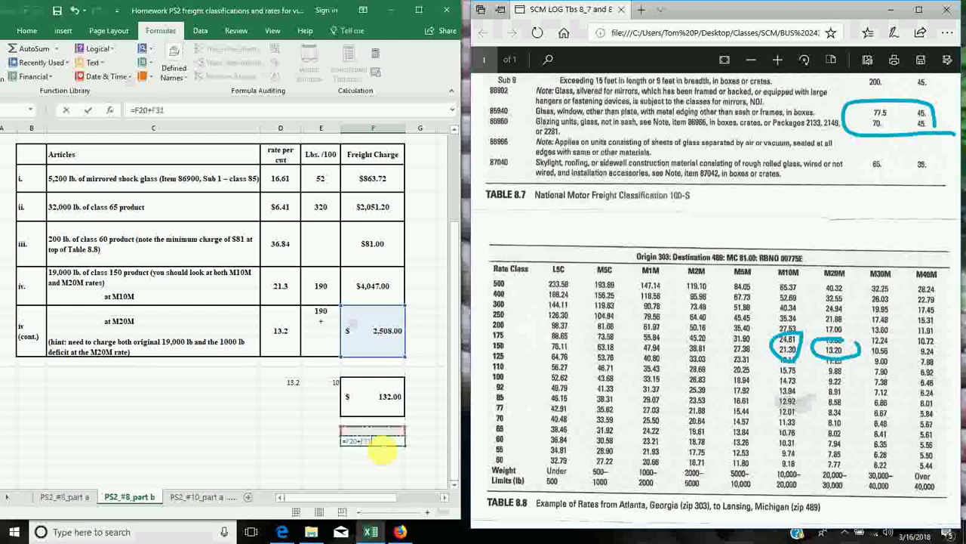
key(Return)
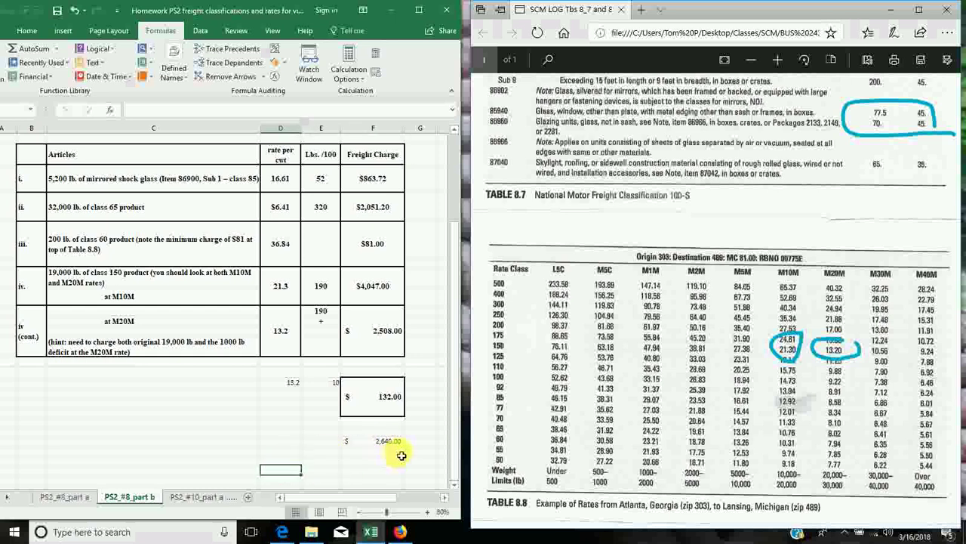
Make the combined M20M freight total below the deficit charge bold.
click(383, 441)
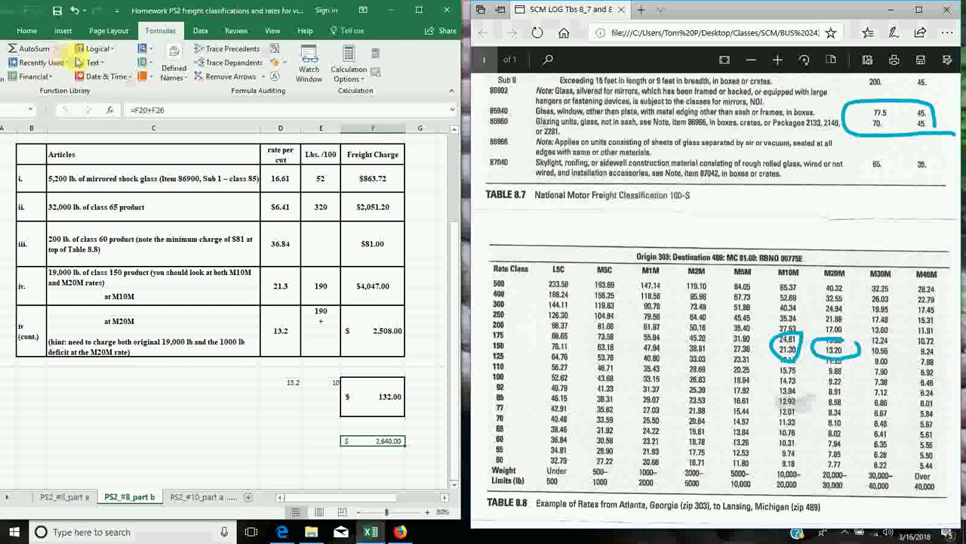
click(27, 30)
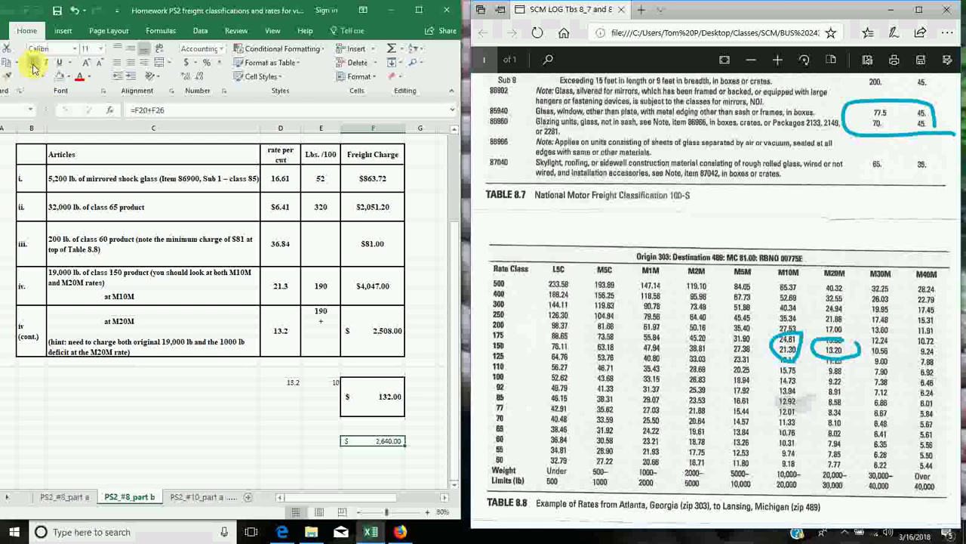
click(257, 385)
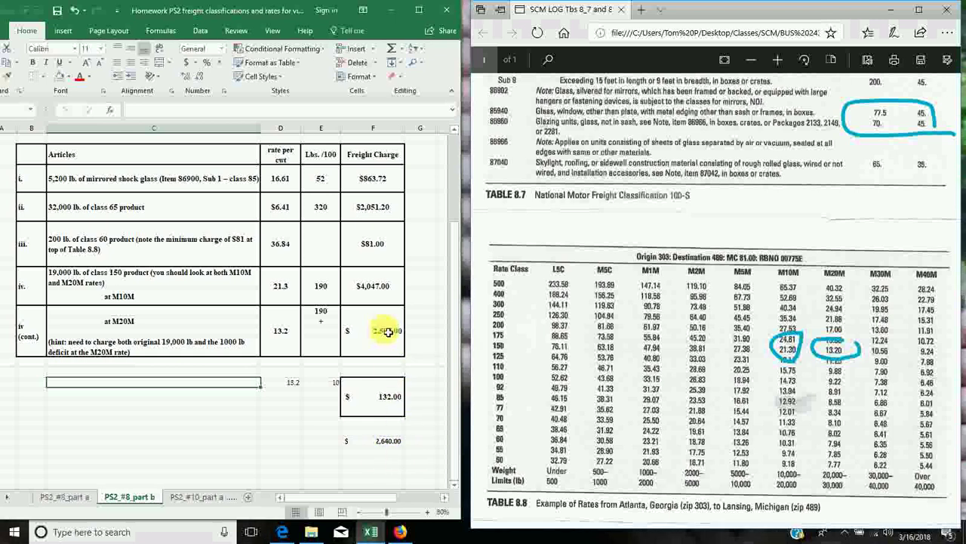
click(394, 460)
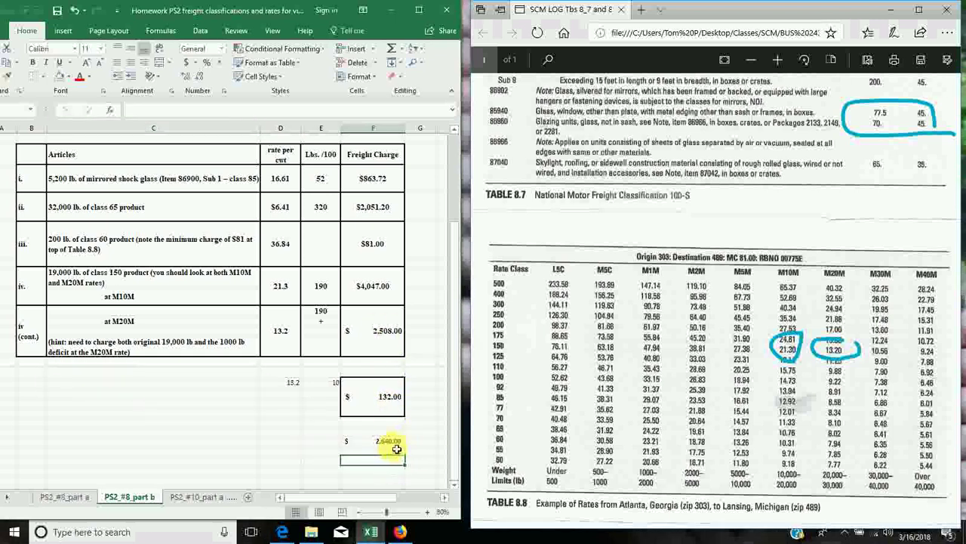
Check the combined M20M total and review the LTL and TL classifications on the PS2_#8_part a sheet, returning to PS2_#8_part b.
click(385, 444)
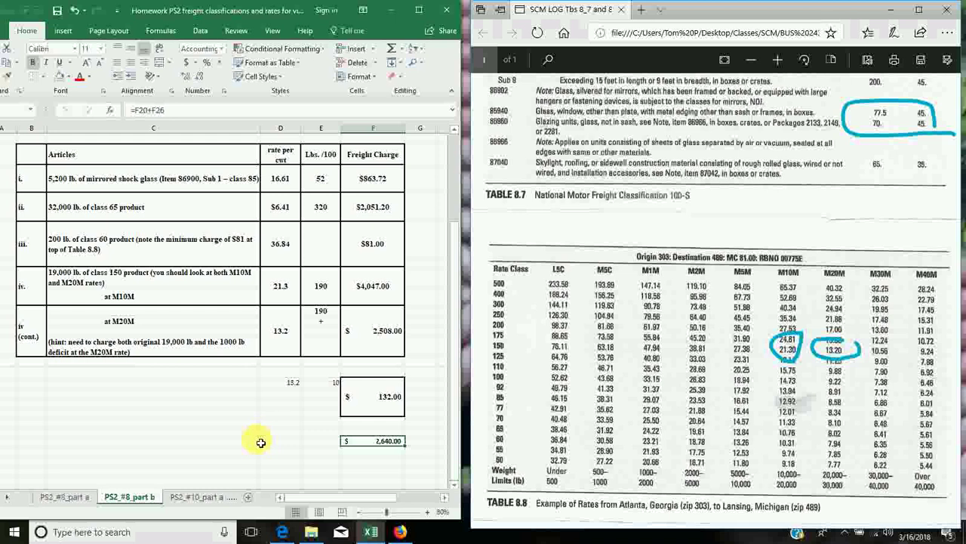
click(64, 496)
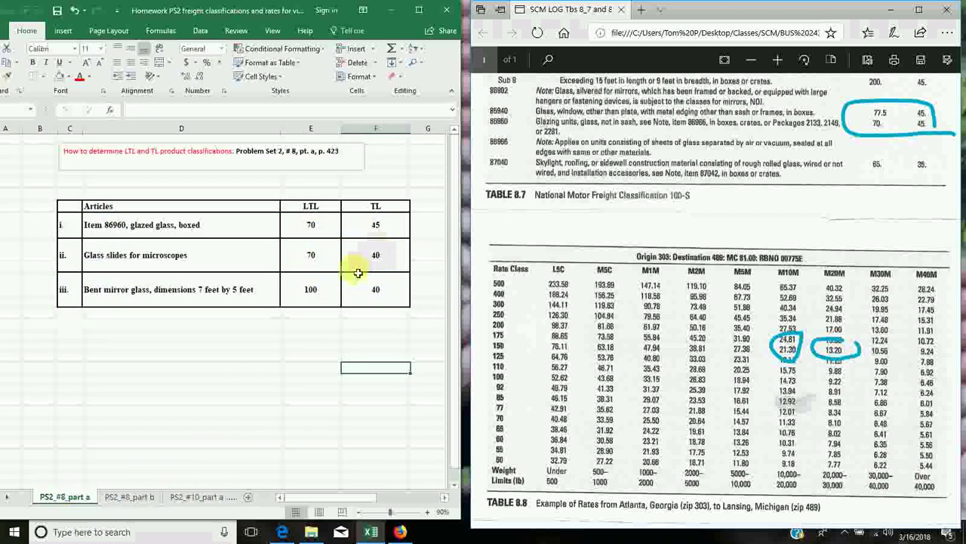
click(129, 497)
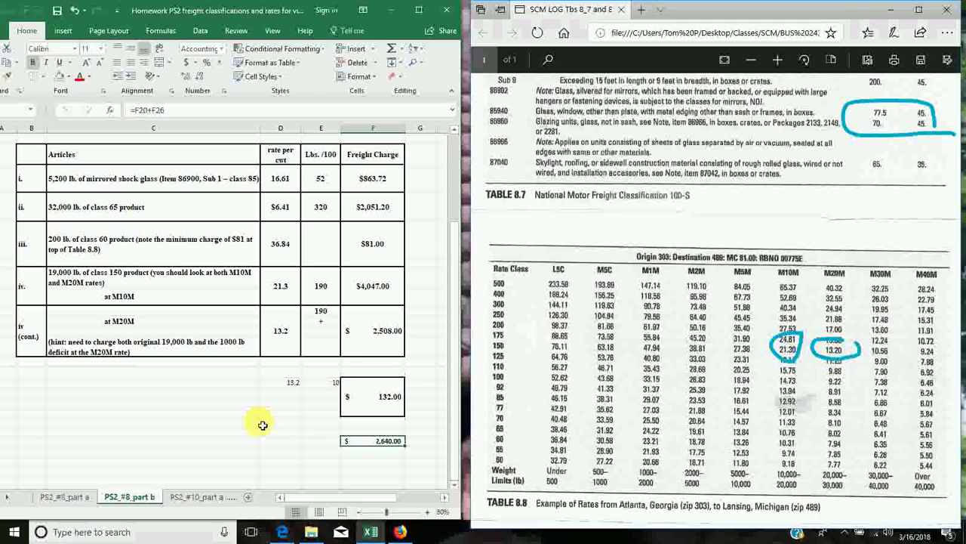
key(alt+Tab)
key(alt+Tab)
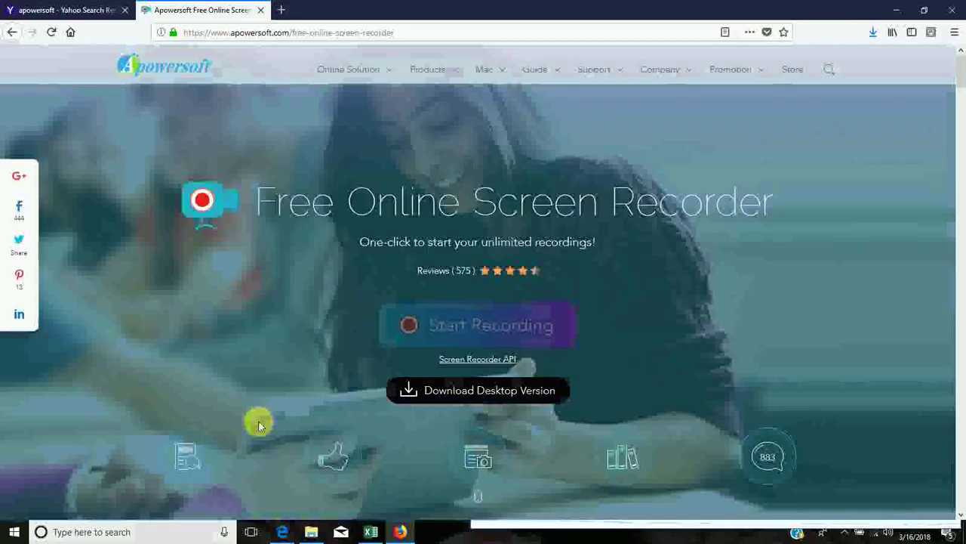
key(alt+Tab)
key(alt+Tab)
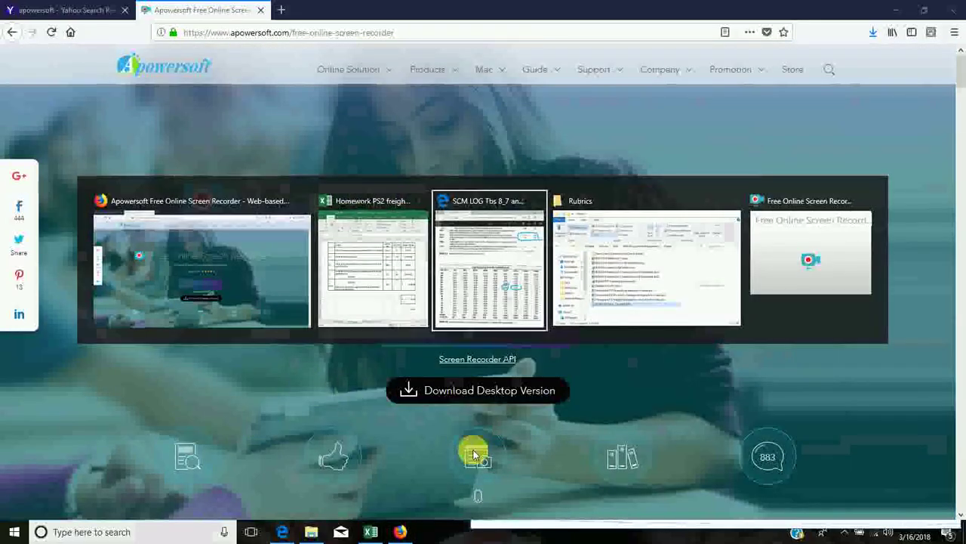
key(Escape)
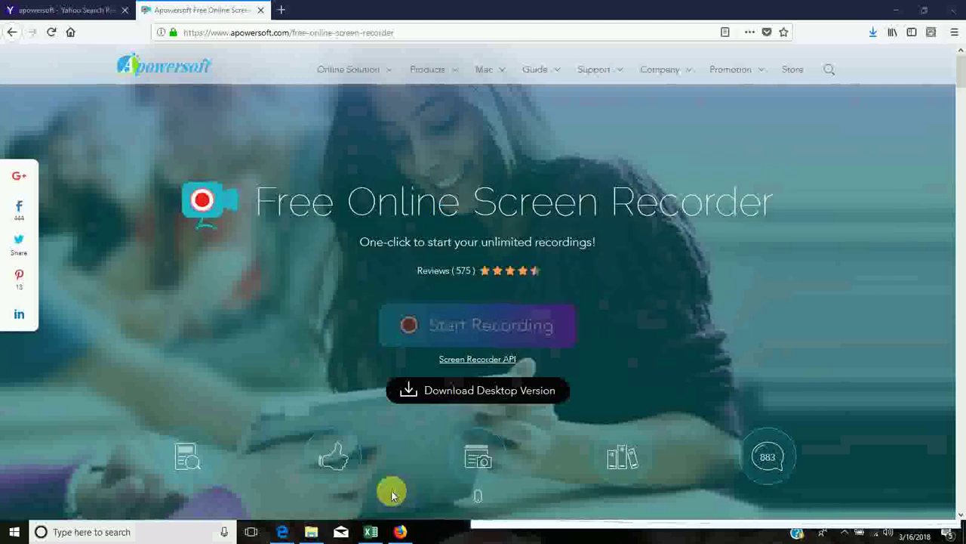